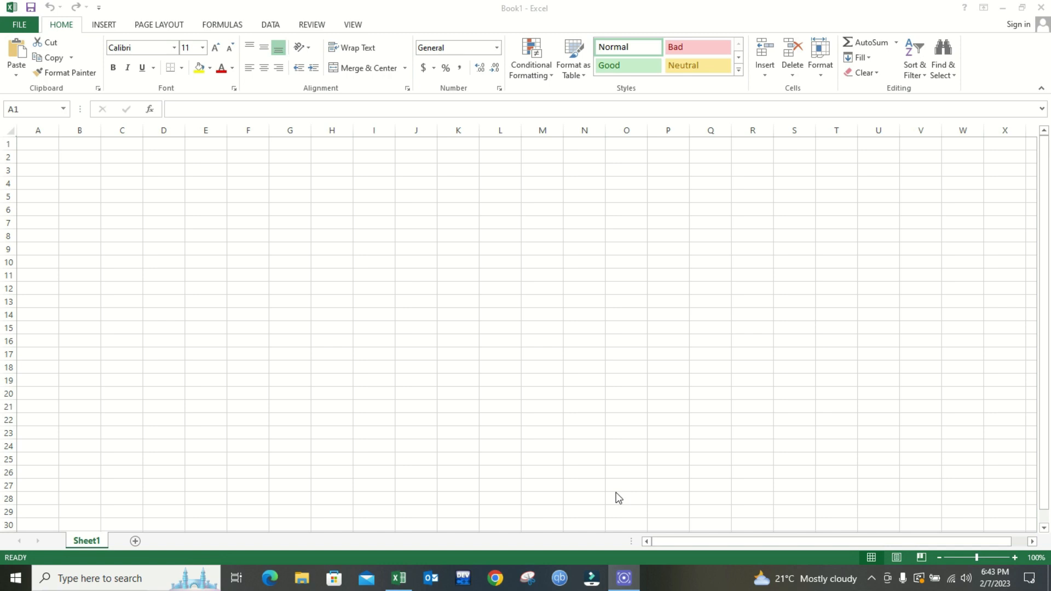
Enter the column headings Name, English, urdu, math and chemistry in cells A1 to E1
click(33, 143)
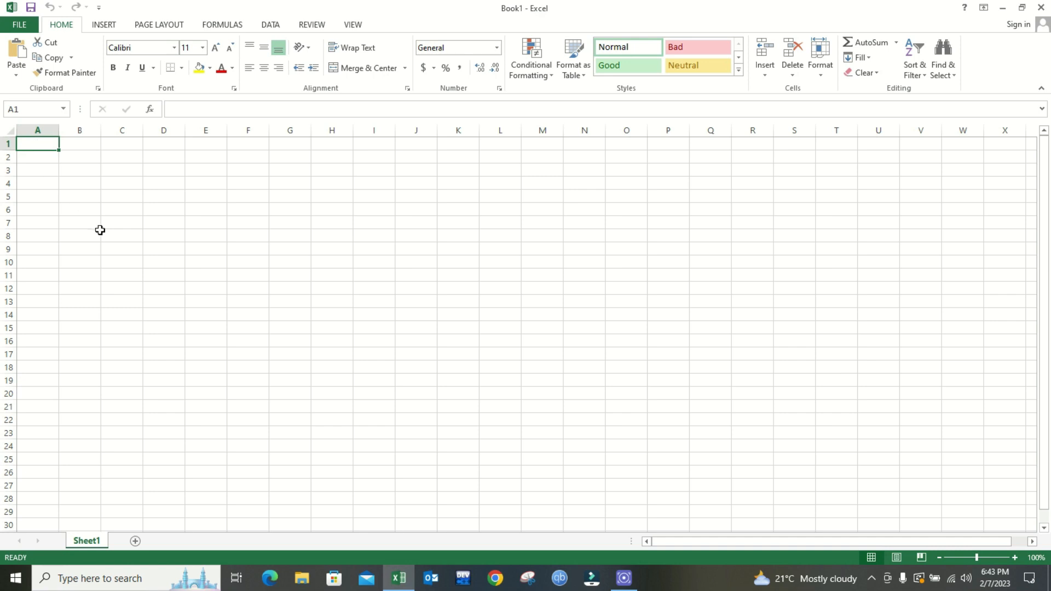
text(Name)
key(Tab)
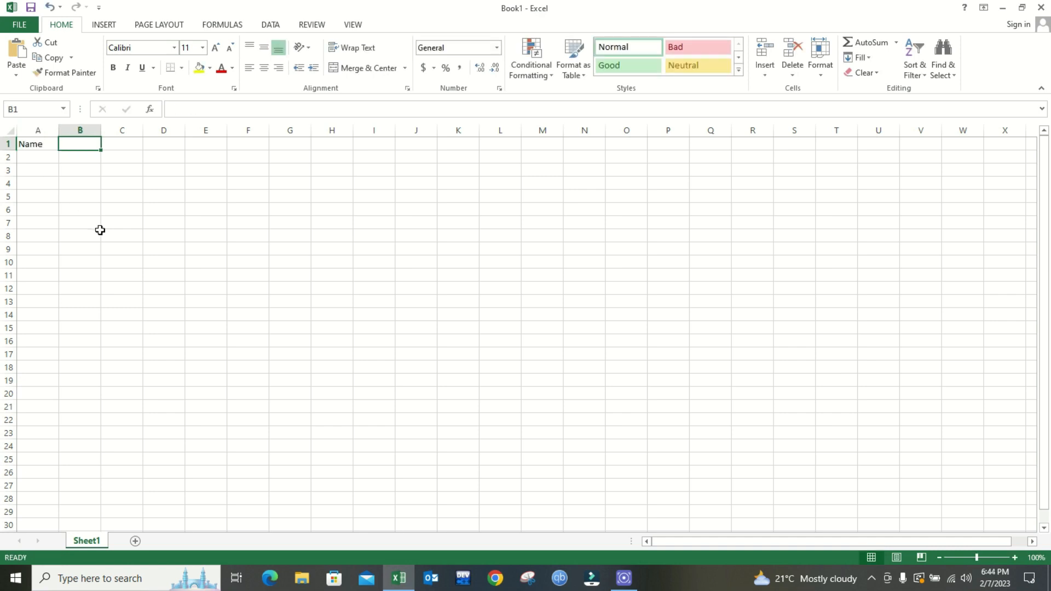
text(English)
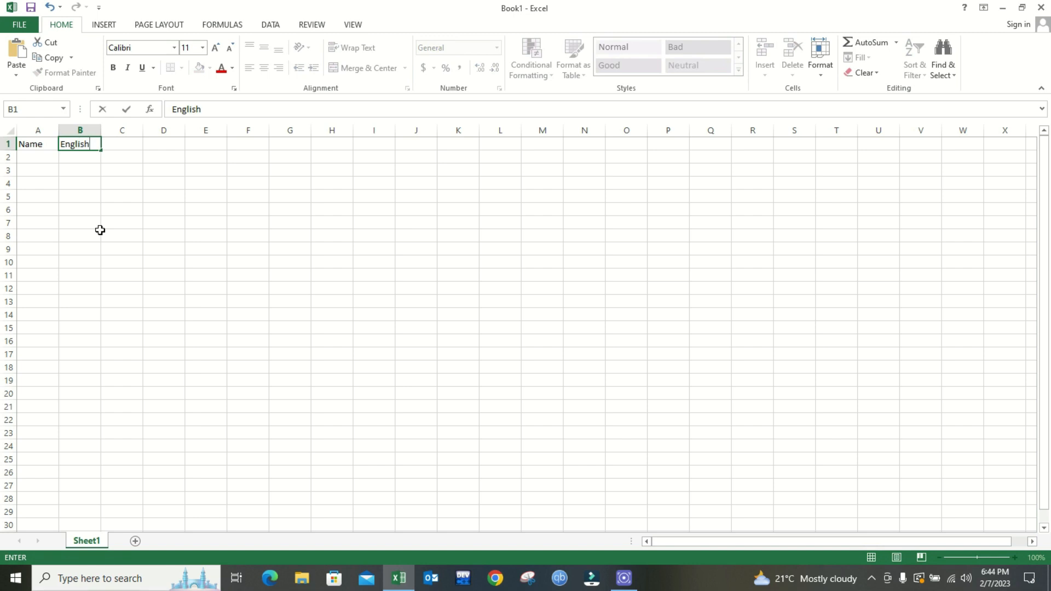
key(Tab)
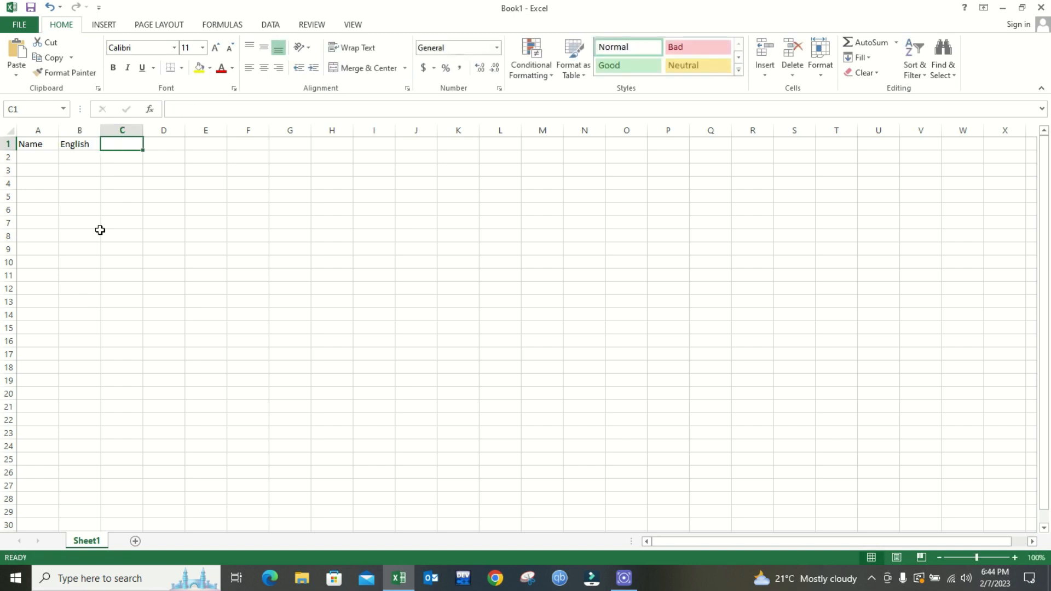
text(urdu)
key(Tab)
text(math)
key(Tab)
text(chemistry)
key(Return)
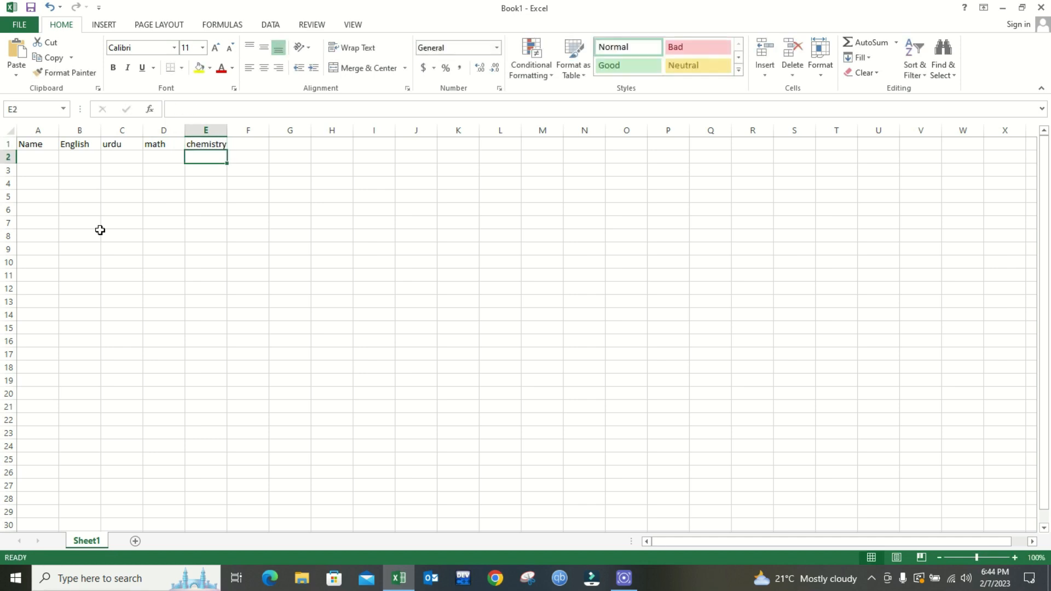
Fill the Name column with A, B, C, D and E in cells A2 to A6
key(Left)
key(Left)
key(Left)
key(Left)
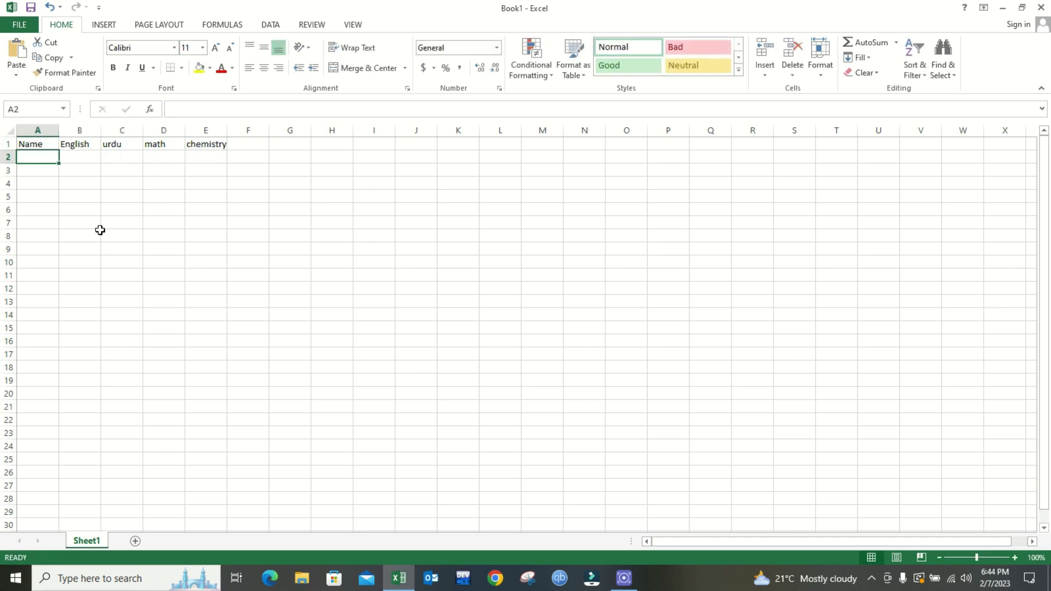
text(A)
key(Return)
text(B)
key(Return)
text(C)
key(Return)
text(D)
key(Return)
text(E)
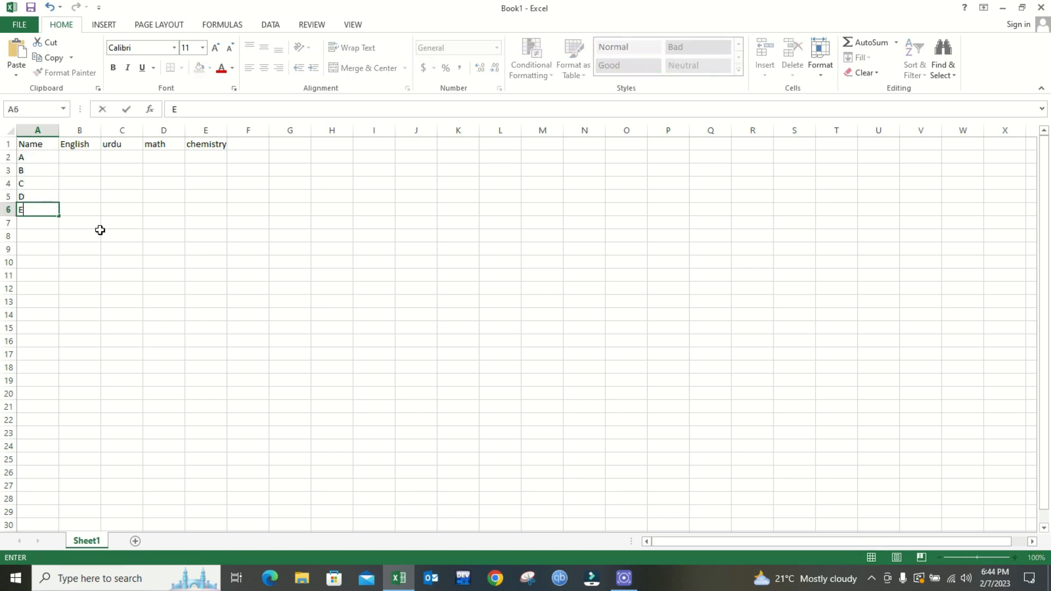
Center the contents of the whole Name column horizontally
click(37, 131)
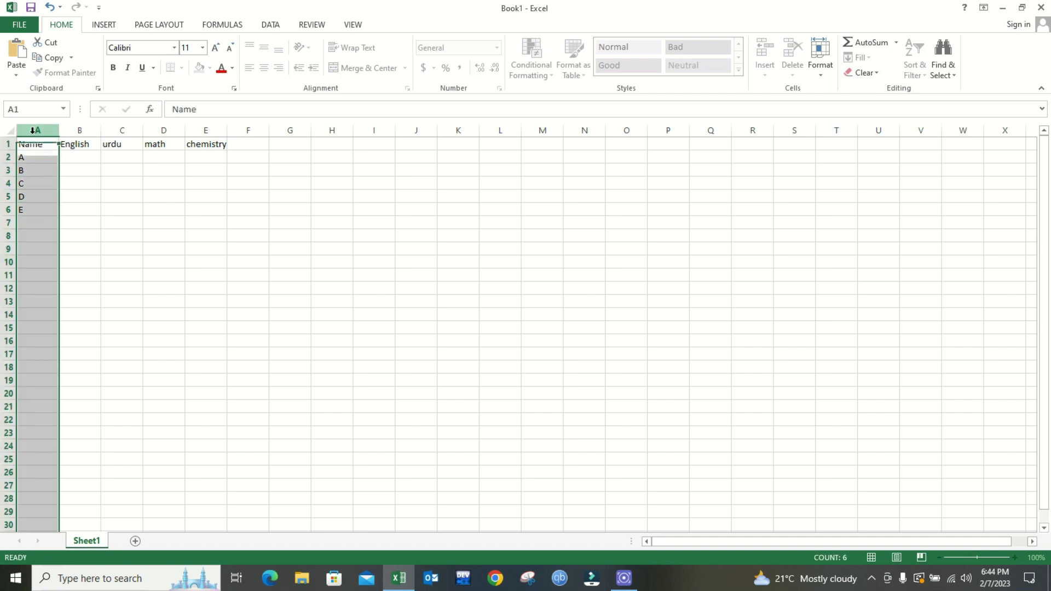
click(264, 68)
click(38, 209)
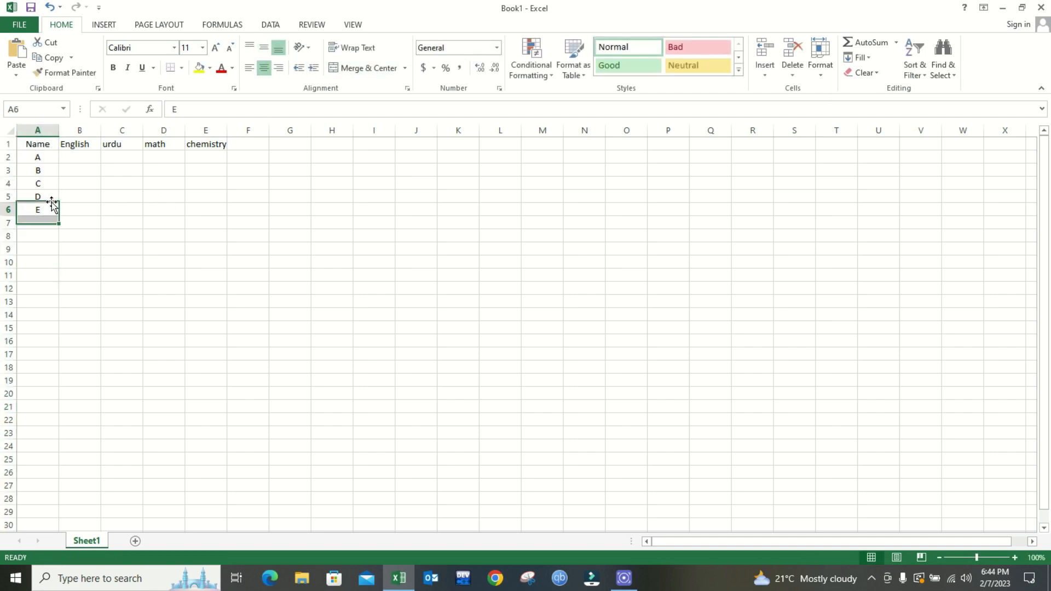
Add the heading TOTAL in F1 and enter 400 in F2 below it
click(68, 159)
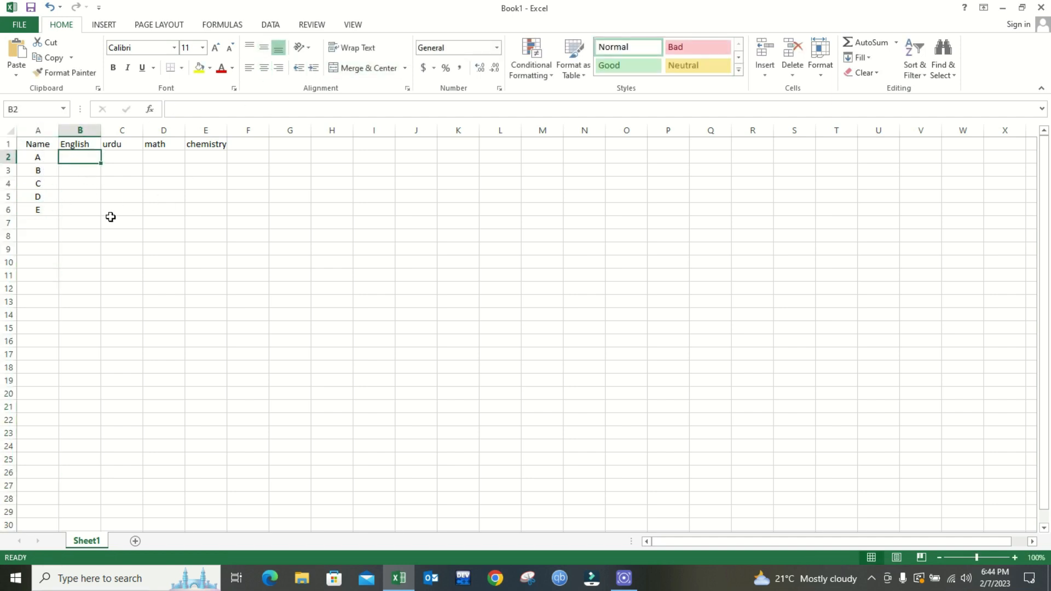
click(241, 145)
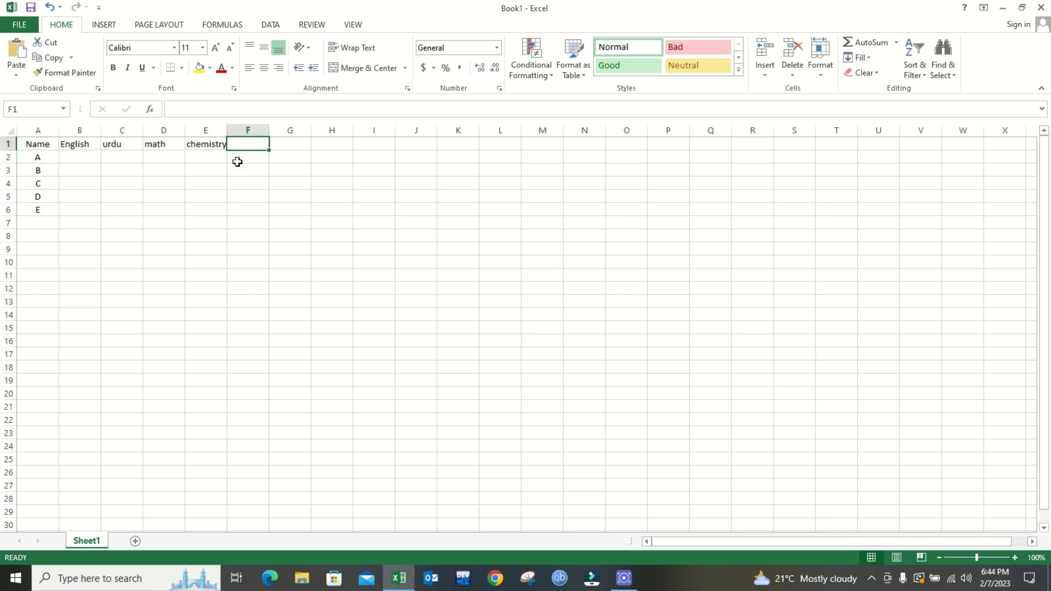
text(TOTAL)
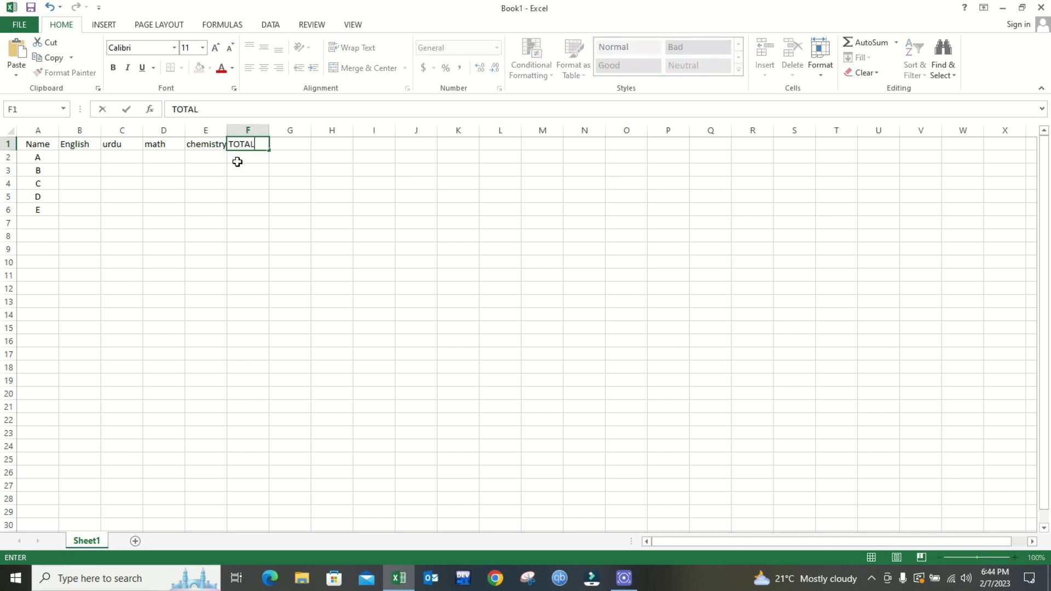
key(Return)
text(400)
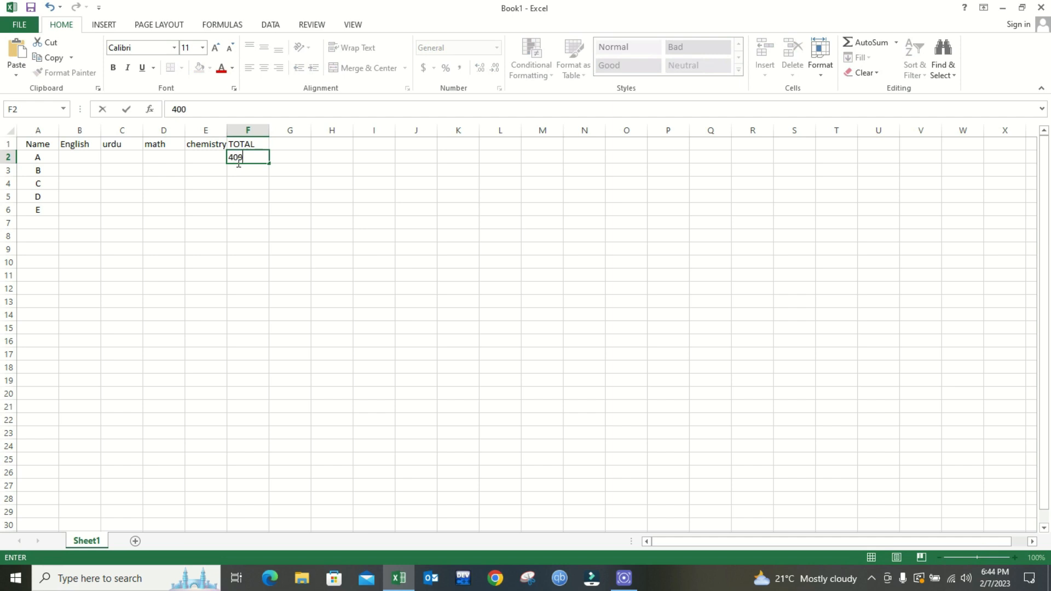
key(Return)
Copy the 400 in F2 into all five student rows, F2 to F6
click(238, 159)
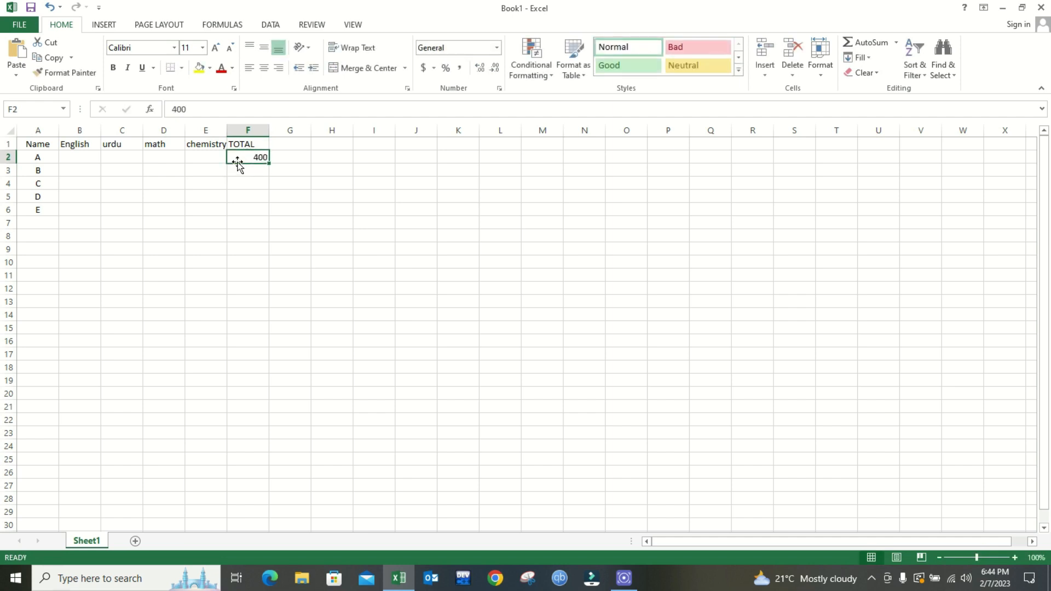
key(ctrl+c)
drag(243, 156, 249, 203)
key(ctrl+v)
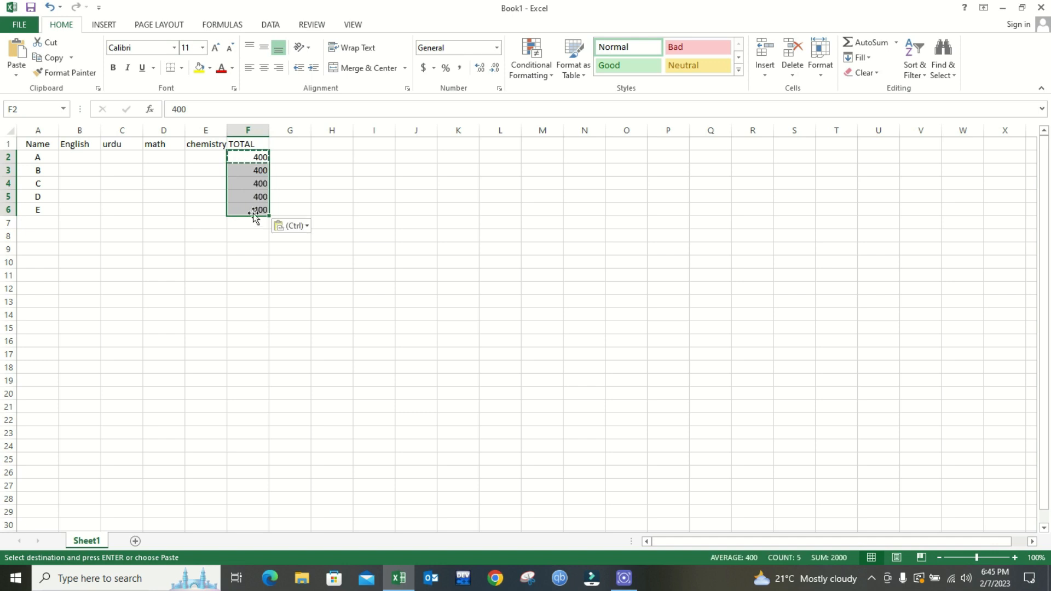
Center the contents of the whole TOTAL column horizontally
click(246, 129)
click(261, 68)
click(248, 170)
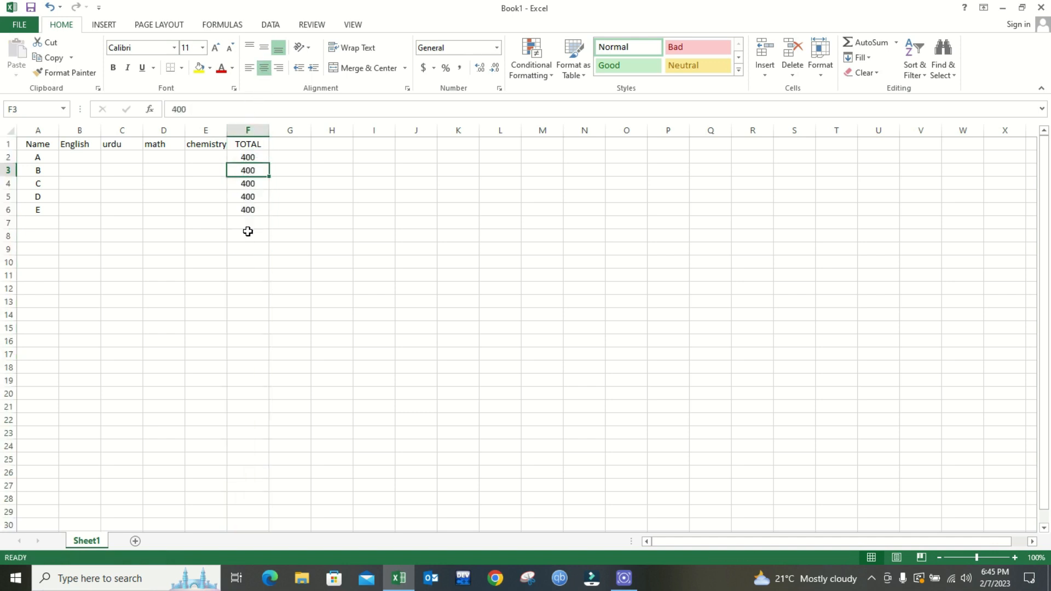
Enter student A's marks in row 2: English 90, urdu 80, math 70 and chemistry 50
click(79, 158)
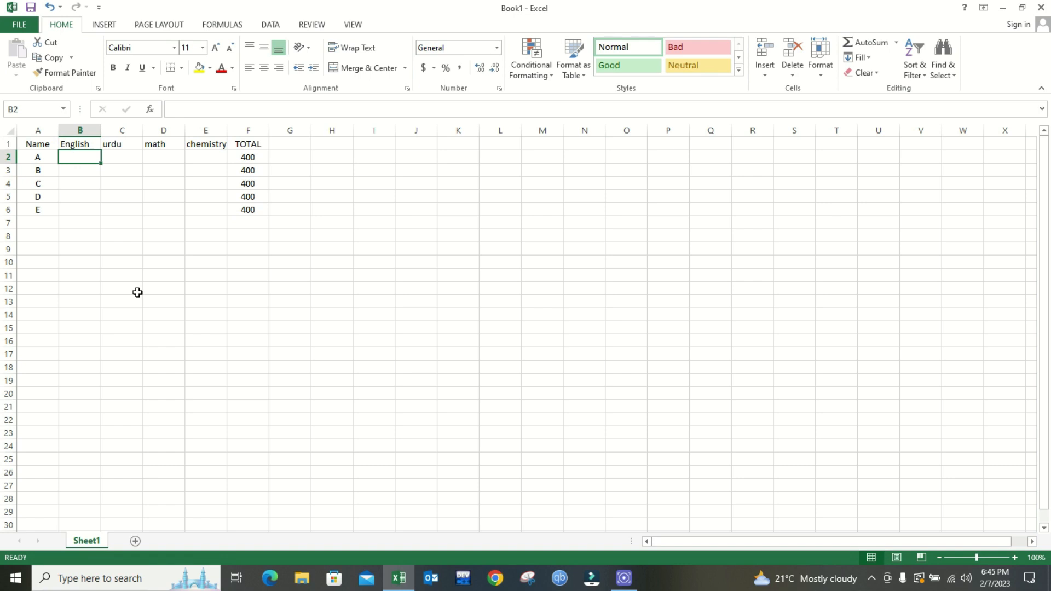
text(90)
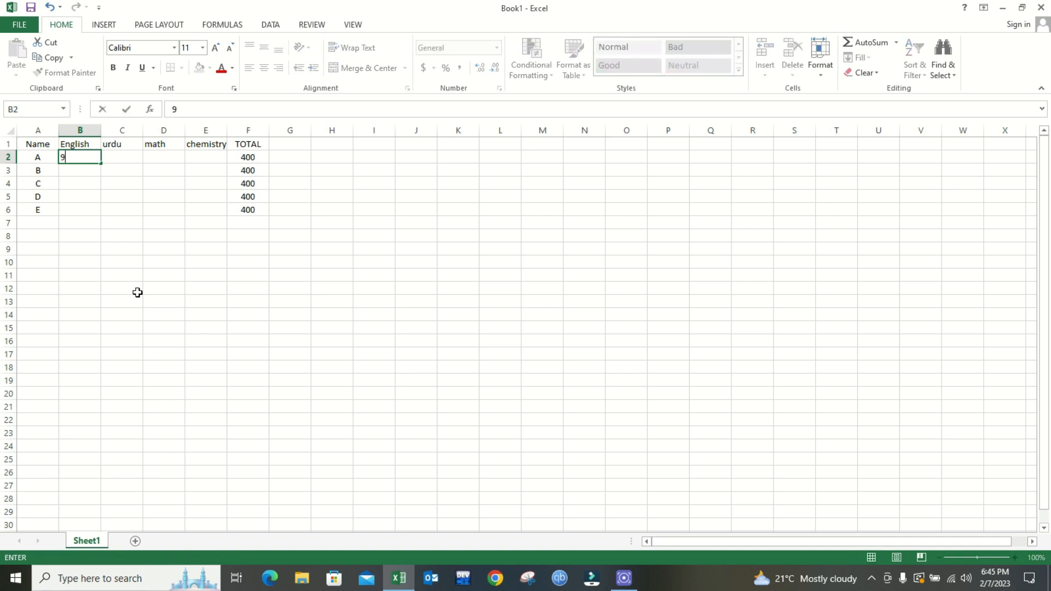
key(Tab)
text(80)
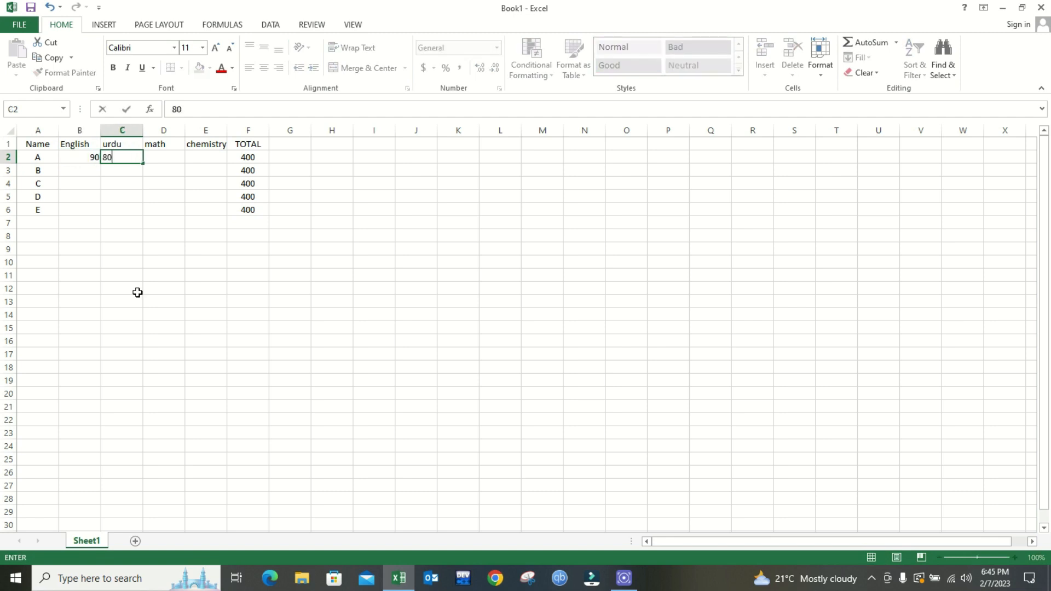
key(Tab)
text(70)
key(Tab)
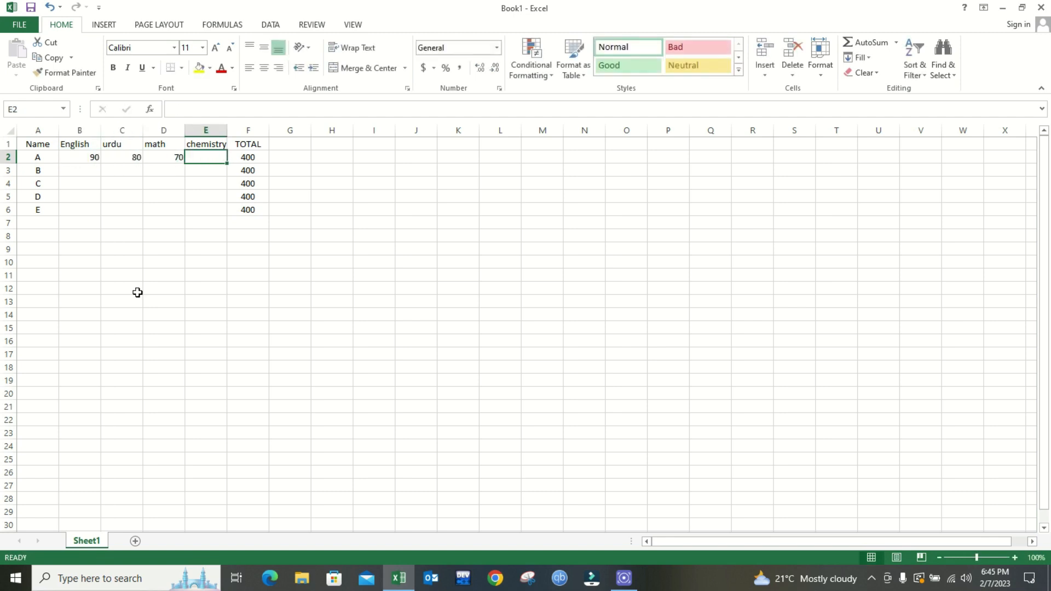
text(50)
key(Return)
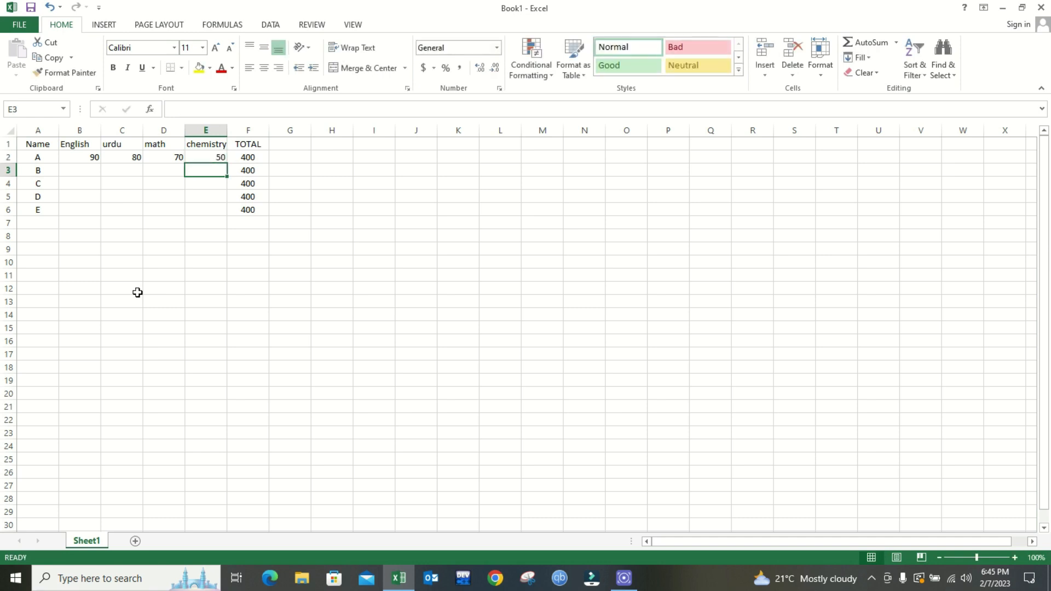
Enter the English marks 80, 90, 98 and 90 for students B to E in B3 to B6
key(Left)
key(Left)
key(Left)
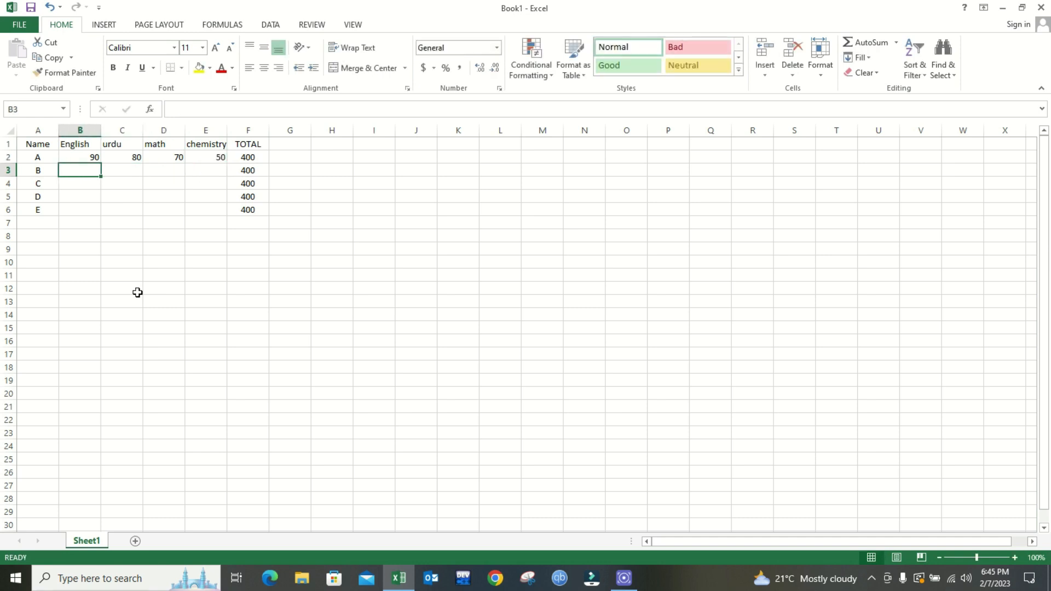
text(80)
key(Return)
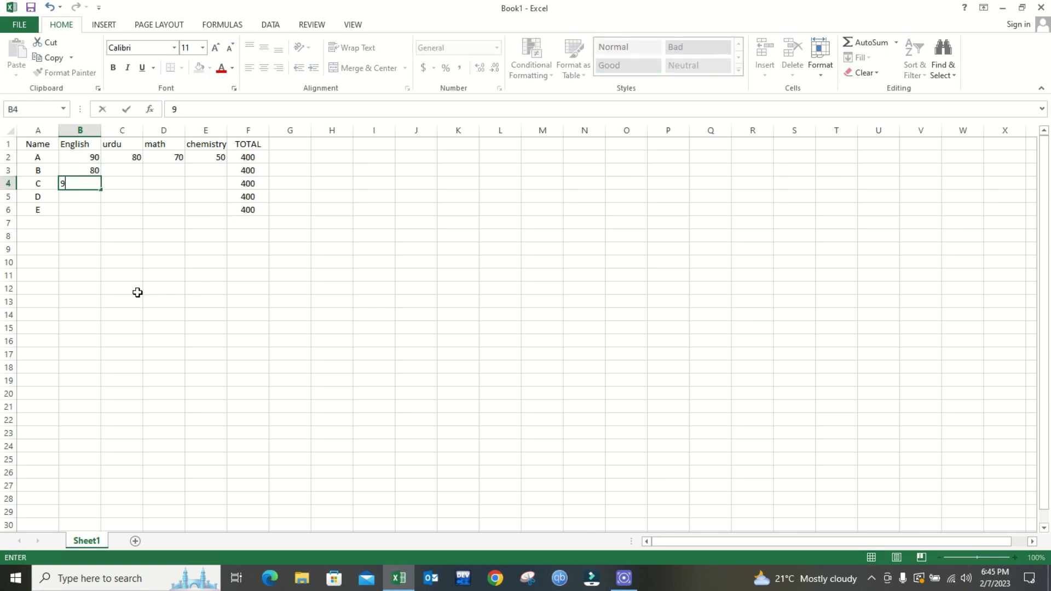
text(90)
key(Return)
text(98)
key(Return)
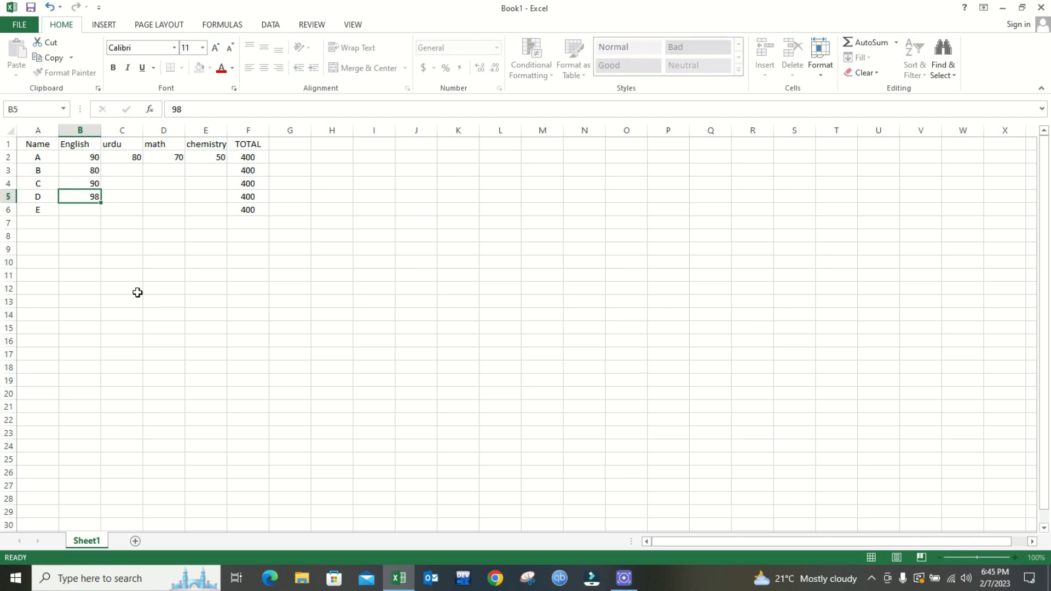
text(90)
key(Tab)
Enter 98 as student E's urdu mark in C6 and 89 as student D's math mark in D5
text(98)
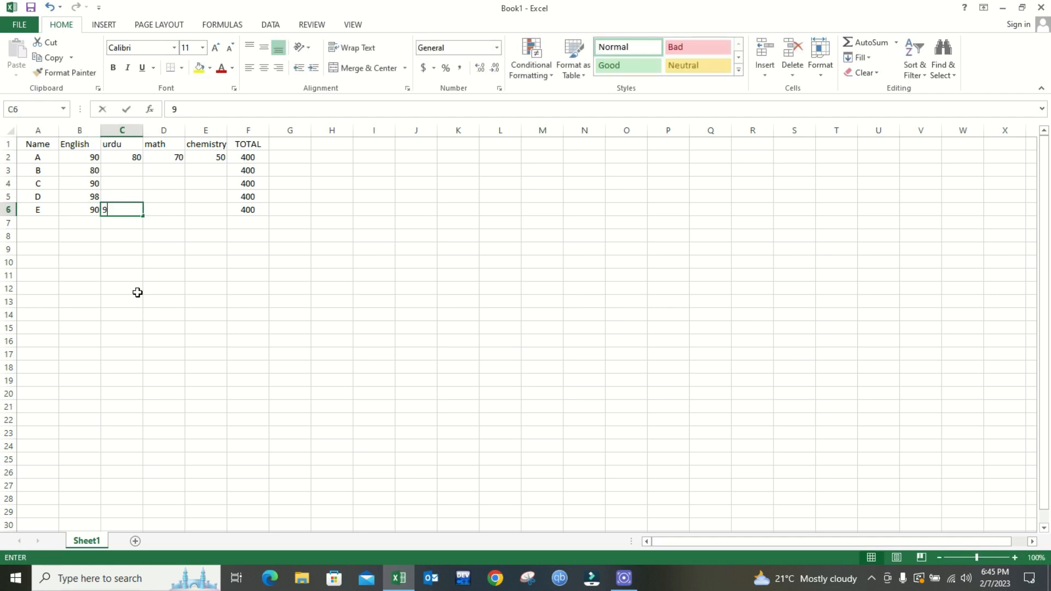
key(Tab)
key(Up)
text(08)
key(BackSpace)
key(BackSpace)
text(89)
key(Return)
key(Up)
key(Up)
key(Up)
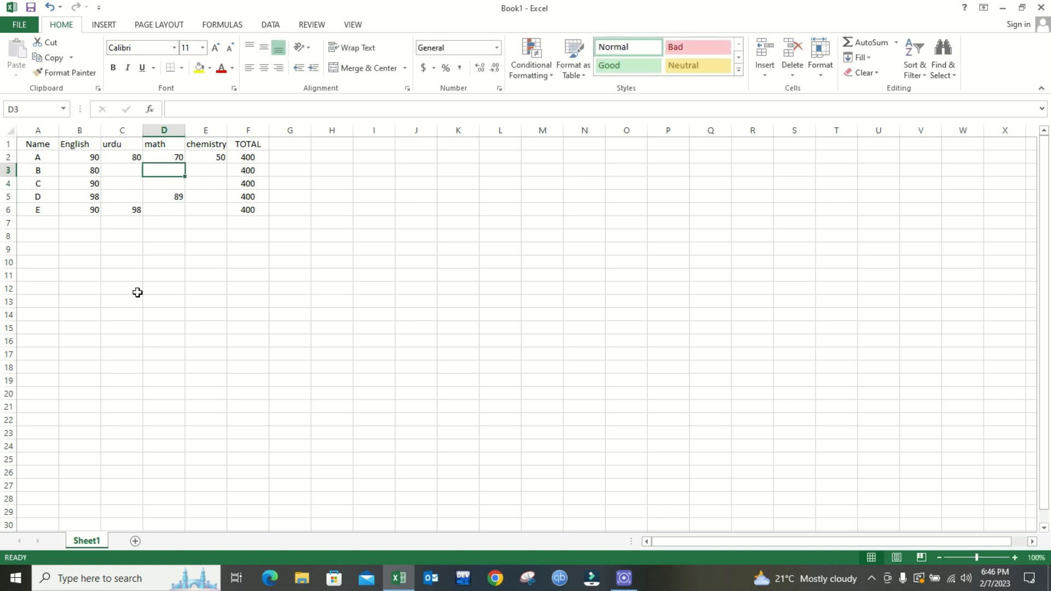
Copy student A's urdu, math and chemistry marks from C2:E2 into student B's row, C3:E3
drag(132, 158, 218, 159)
key(ctrl+c)
drag(122, 172, 198, 169)
key(Return)
key(Down)
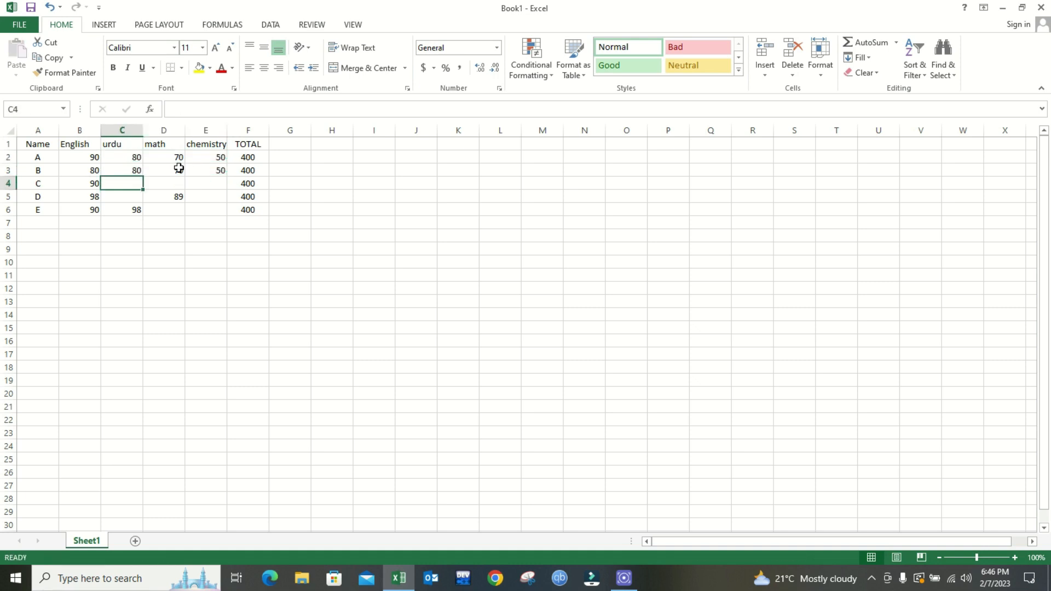
Copy student B's urdu, math and chemistry marks from C3:E3 into C4:E6 for students C to E
drag(127, 171, 223, 171)
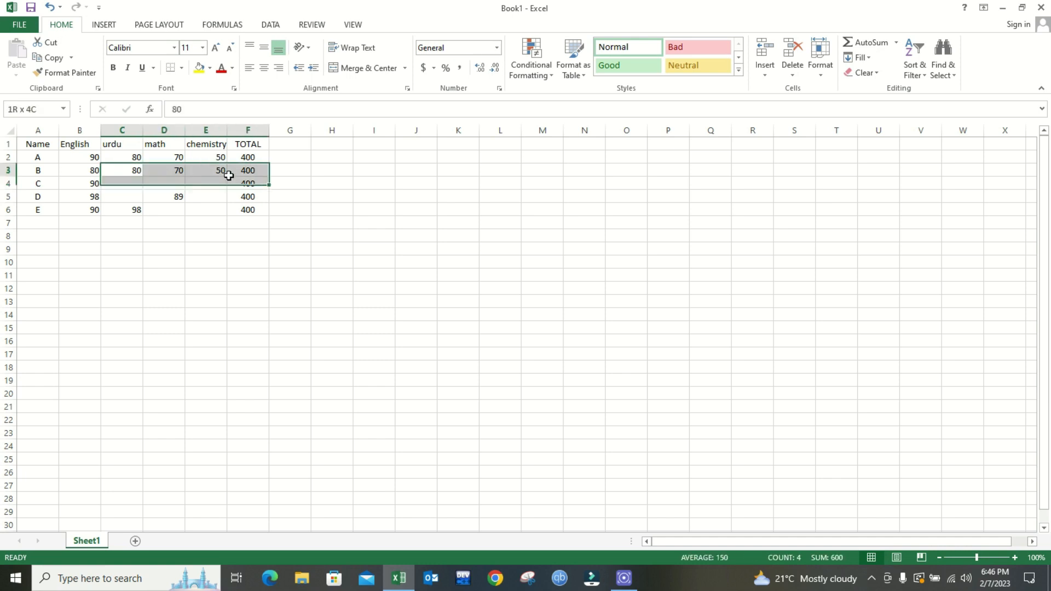
key(ctrl+c)
drag(125, 183, 211, 211)
key(ctrl+v)
click(196, 209)
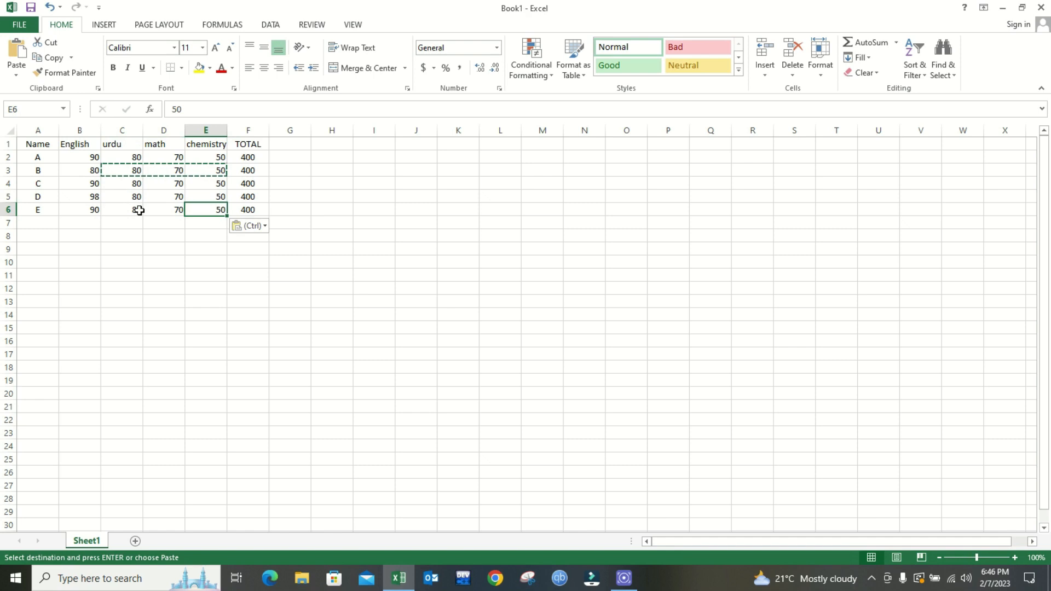
Add the heading Obt Marks in cell G1, next to the TOTAL column
click(282, 145)
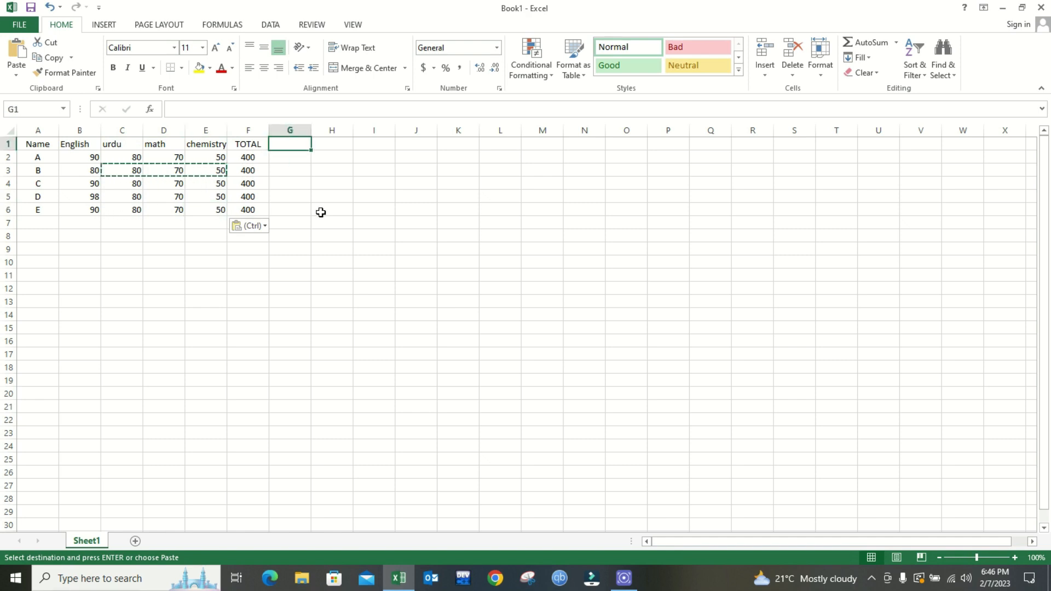
text(Obt )
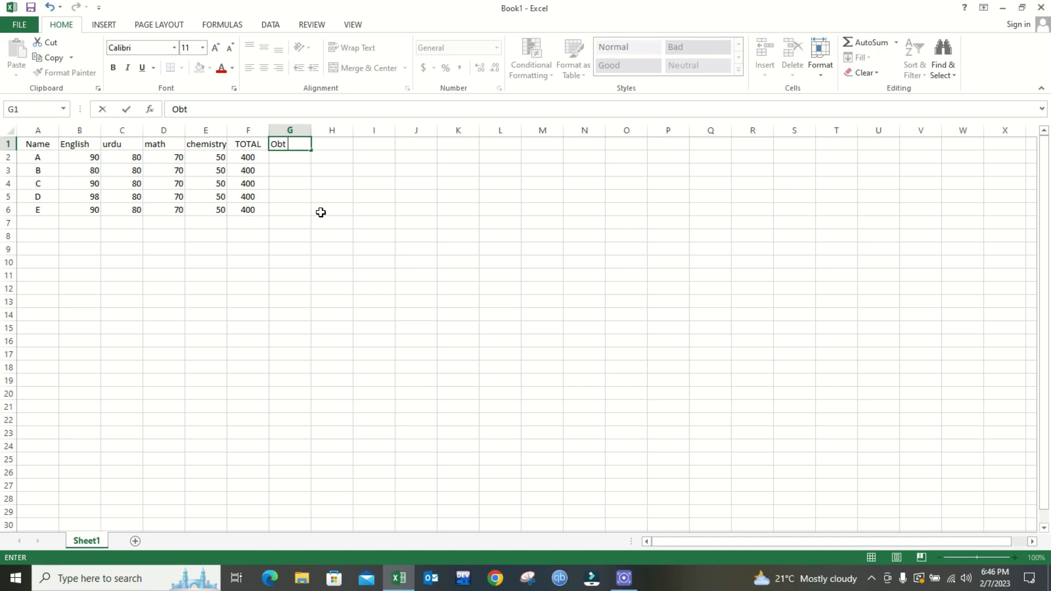
text(Marks)
key(Return)
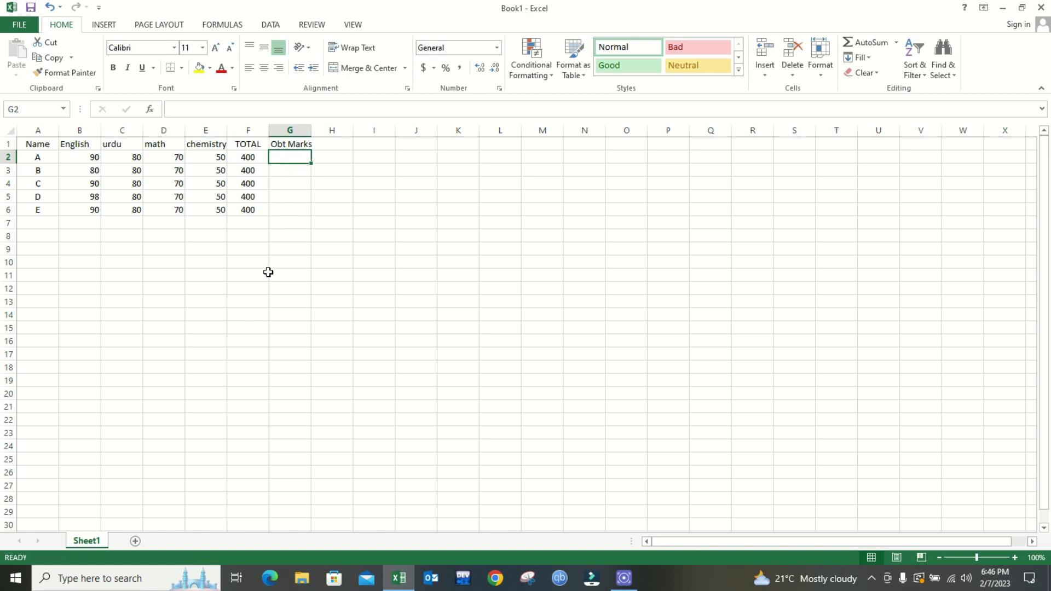
Calculate student A's obtained marks in G2 with the formula =SUM(B2:E2)
text(=)
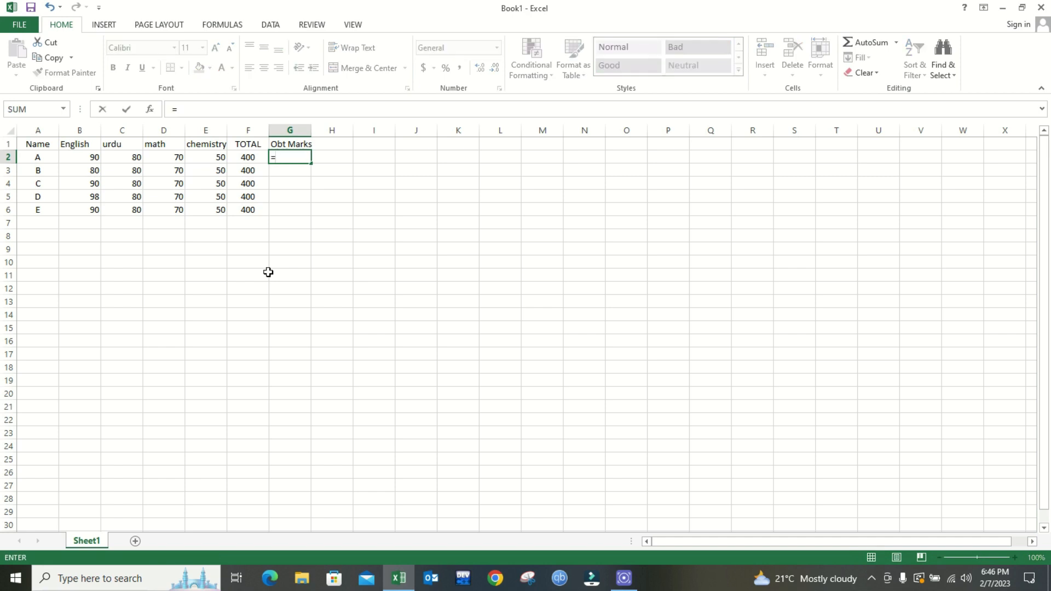
text(sum)
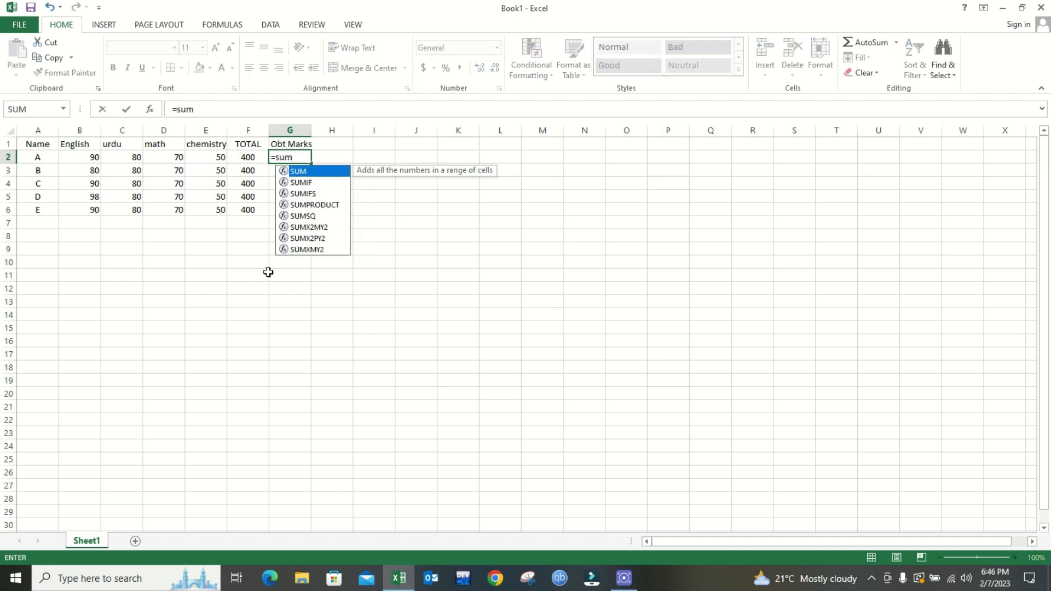
key(Tab)
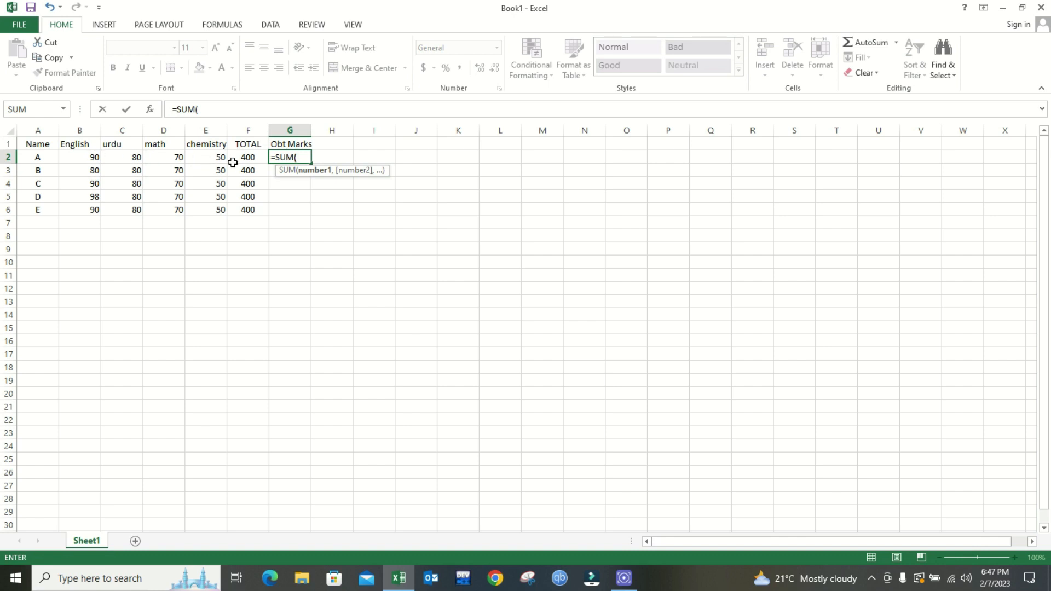
click(86, 158)
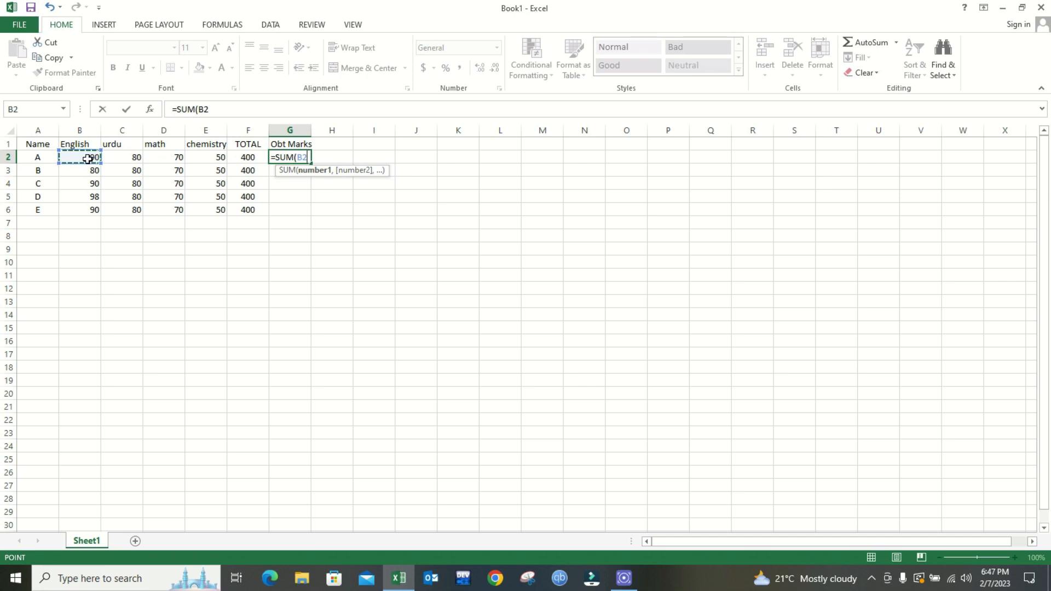
drag(85, 157, 208, 157)
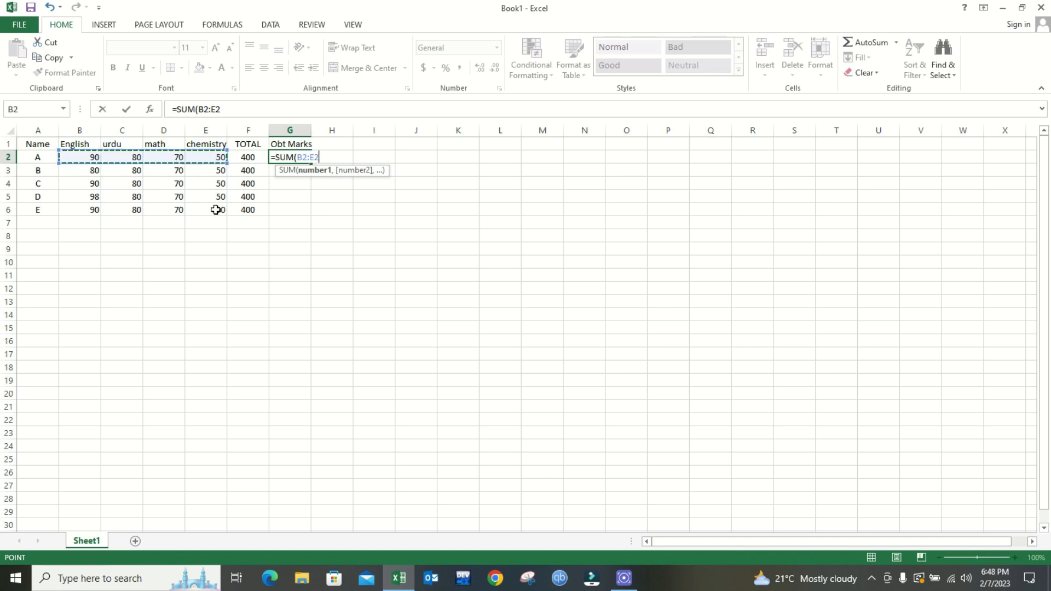
text())
key(Return)
click(303, 158)
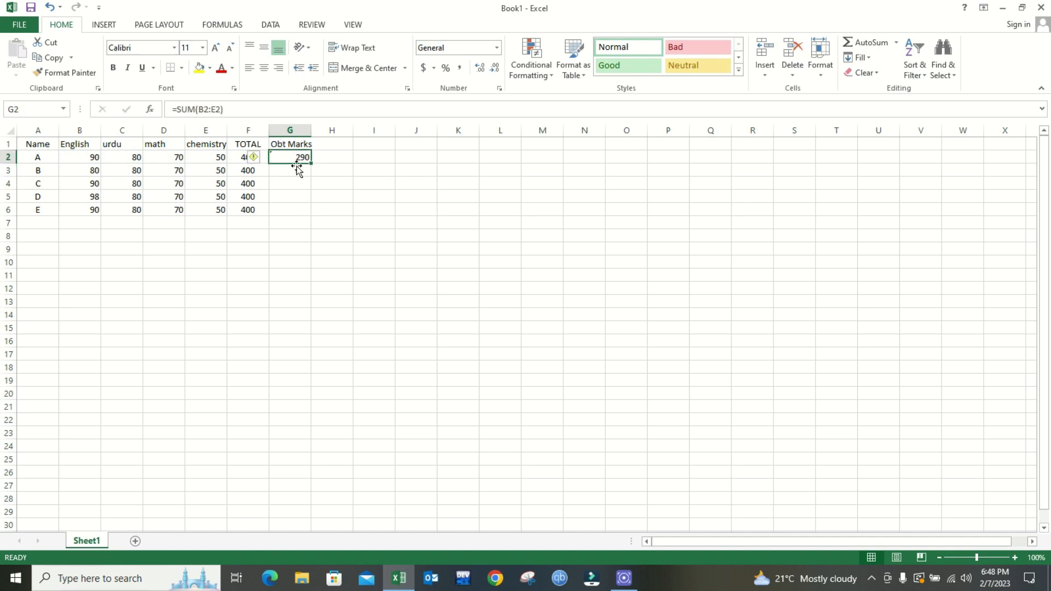
Set student A's urdu mark in C2 to 90 and check the SUM formula in G2
click(95, 158)
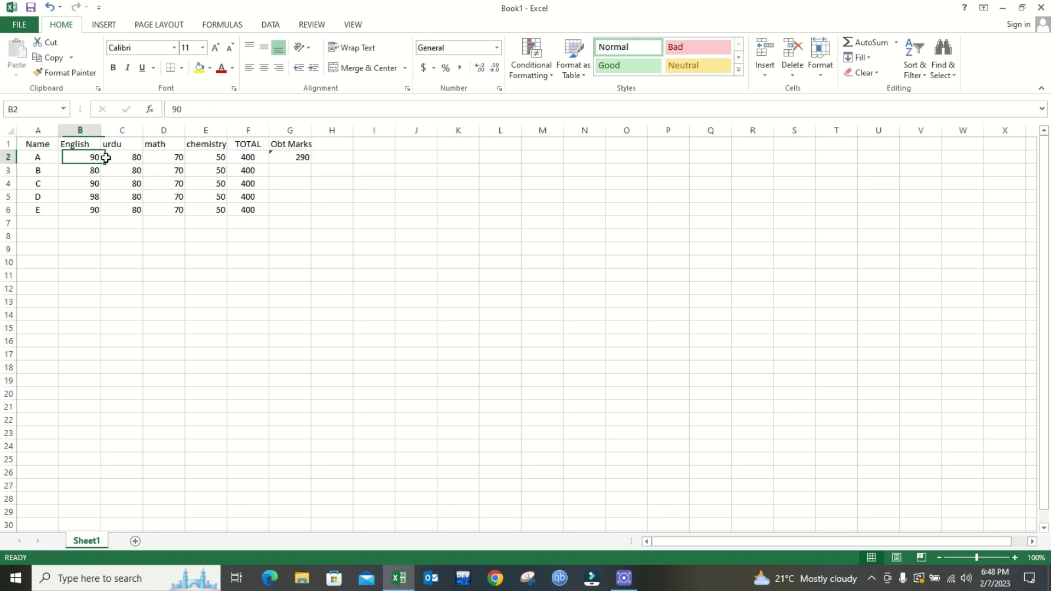
drag(95, 158, 215, 157)
click(301, 158)
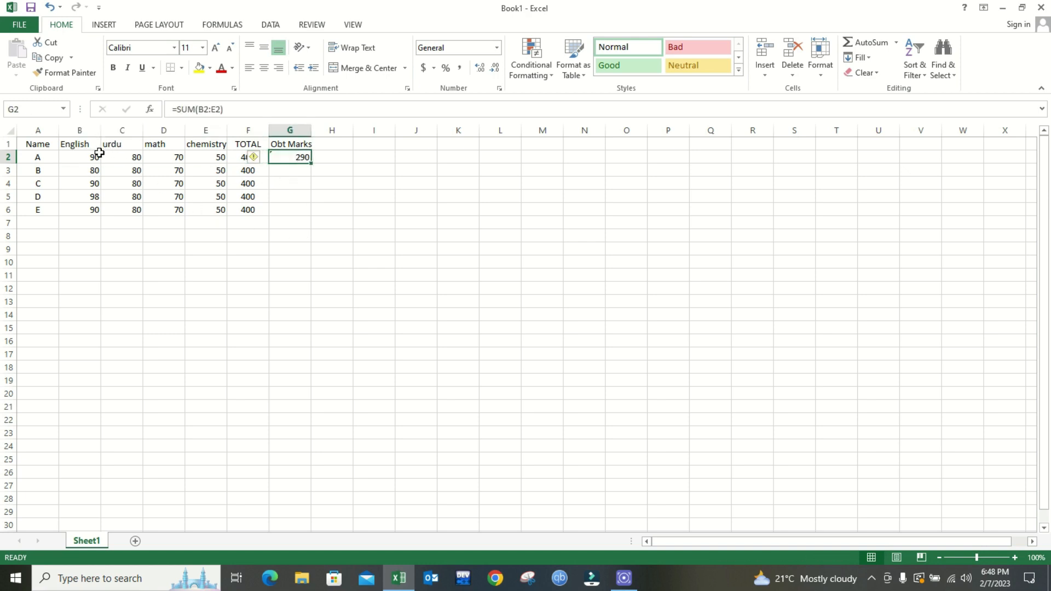
click(118, 157)
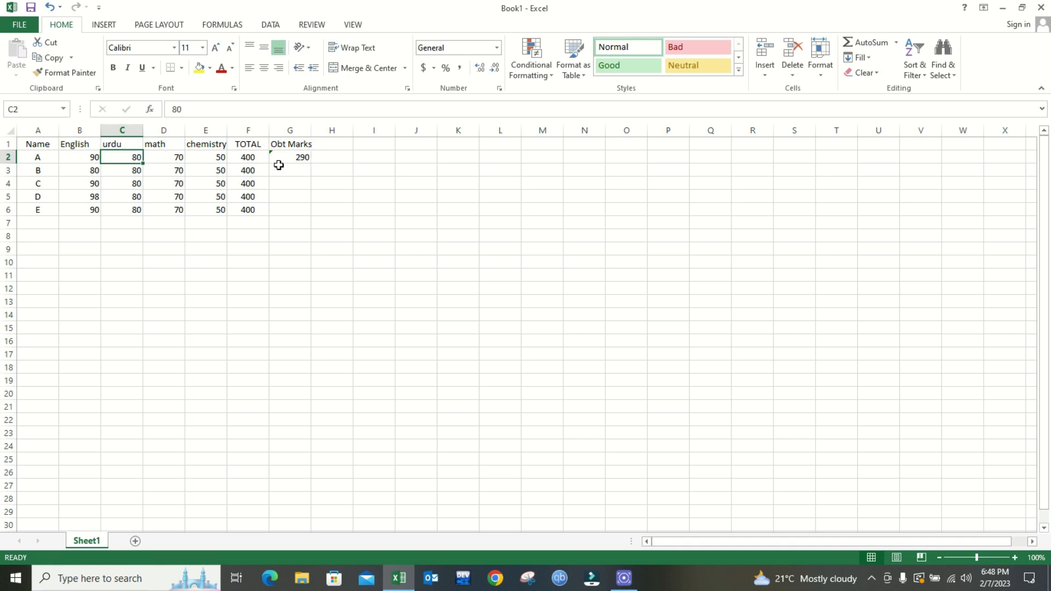
text(90)
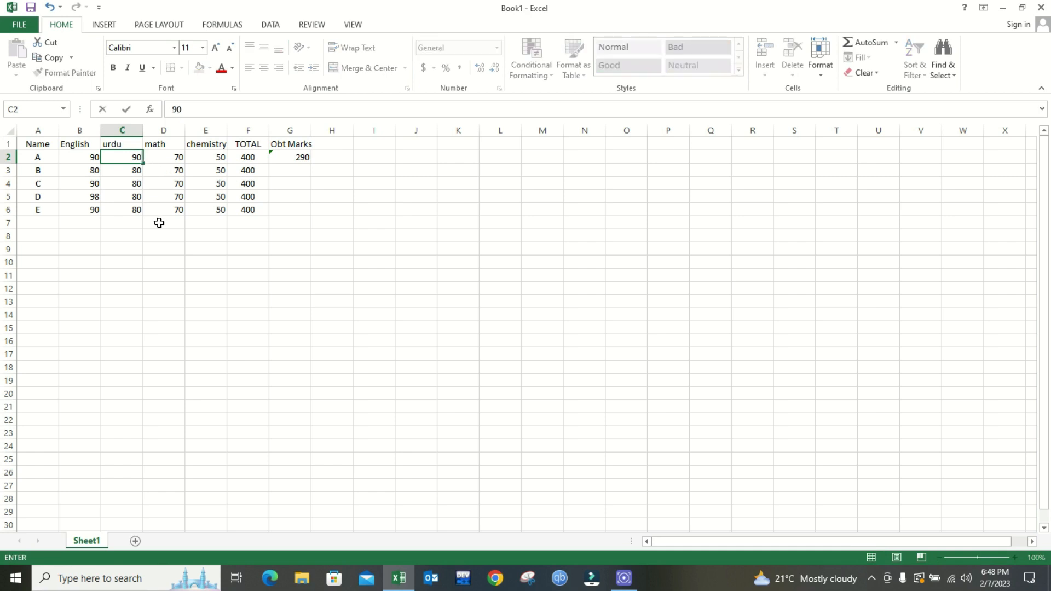
key(Return)
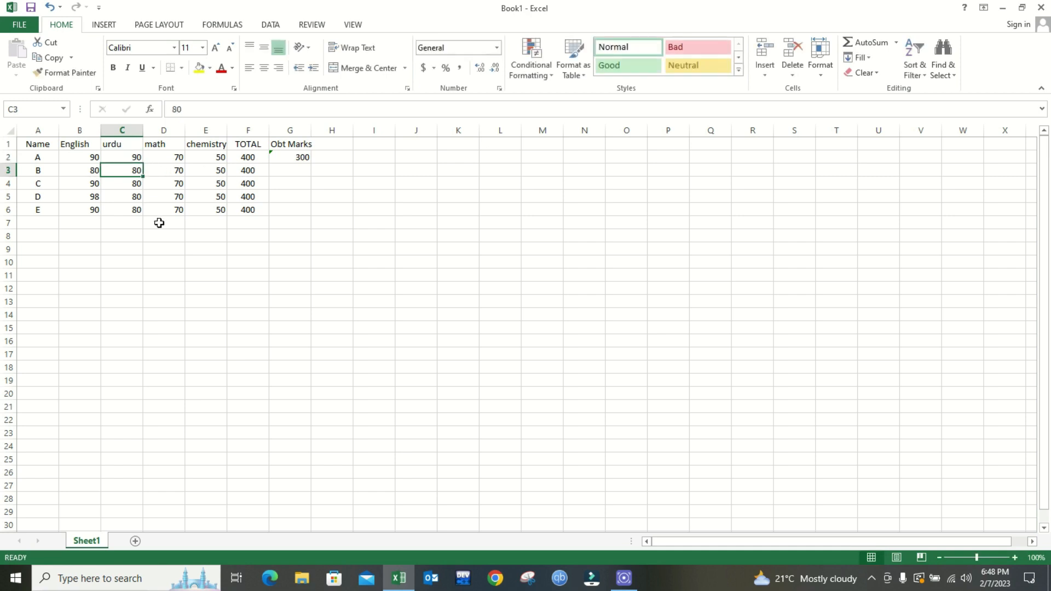
click(291, 159)
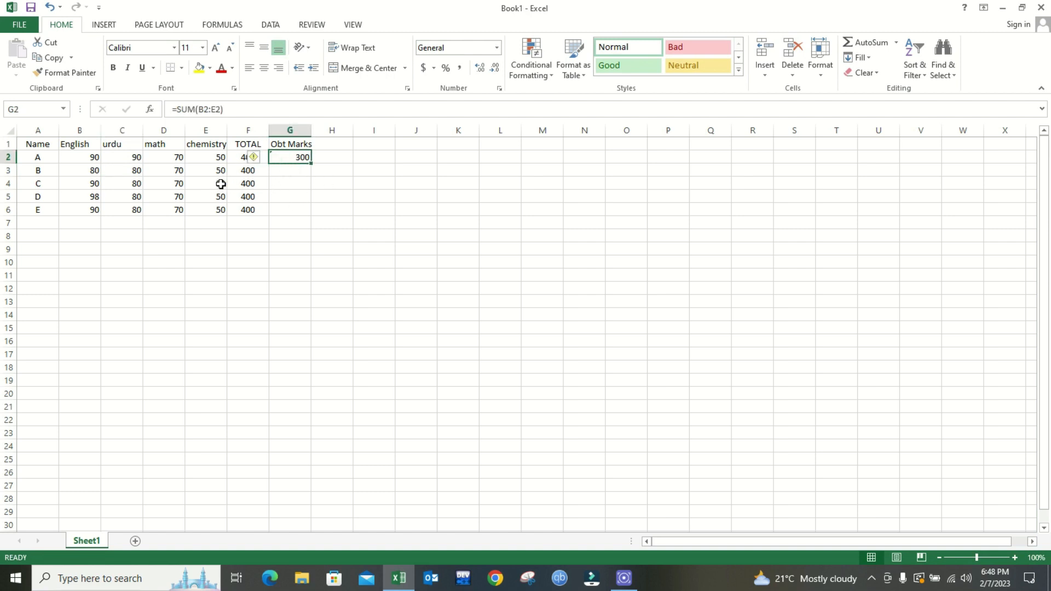
Fill the SUM formula from G2 down to G6 for students B to E
drag(274, 180, 299, 198)
click(295, 197)
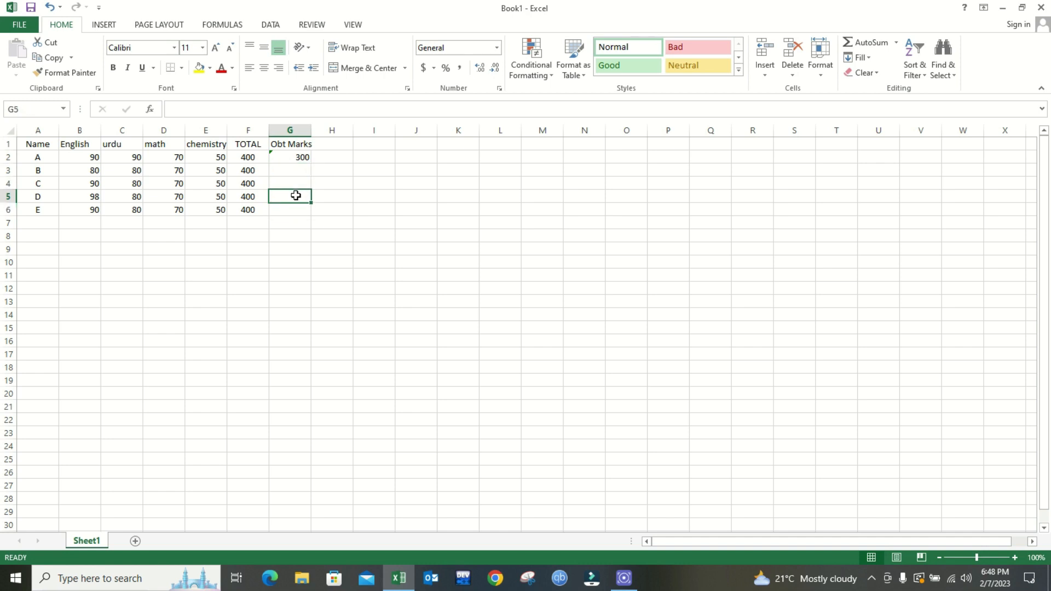
click(293, 170)
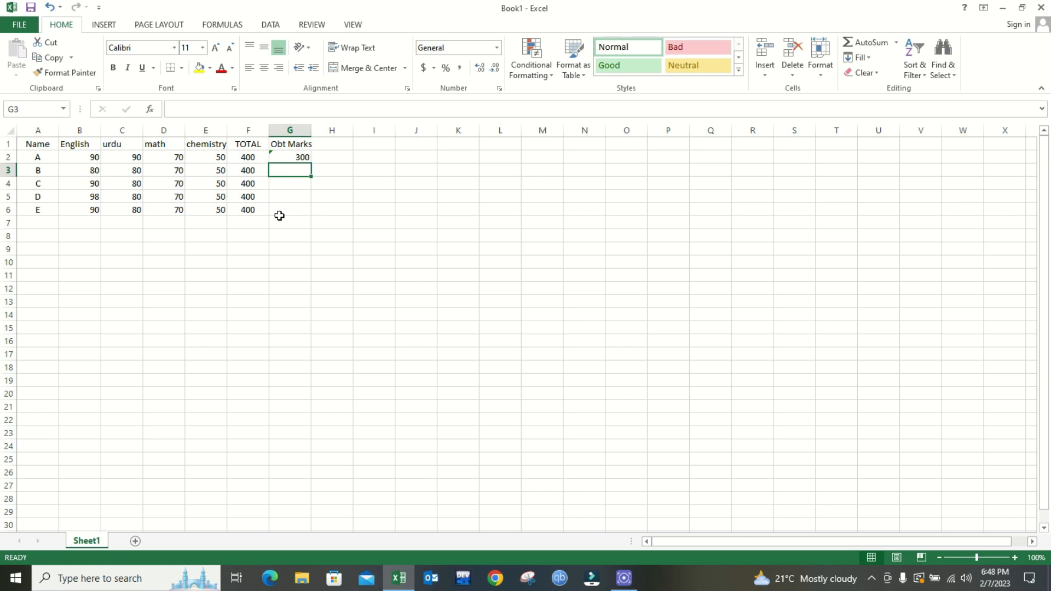
click(296, 159)
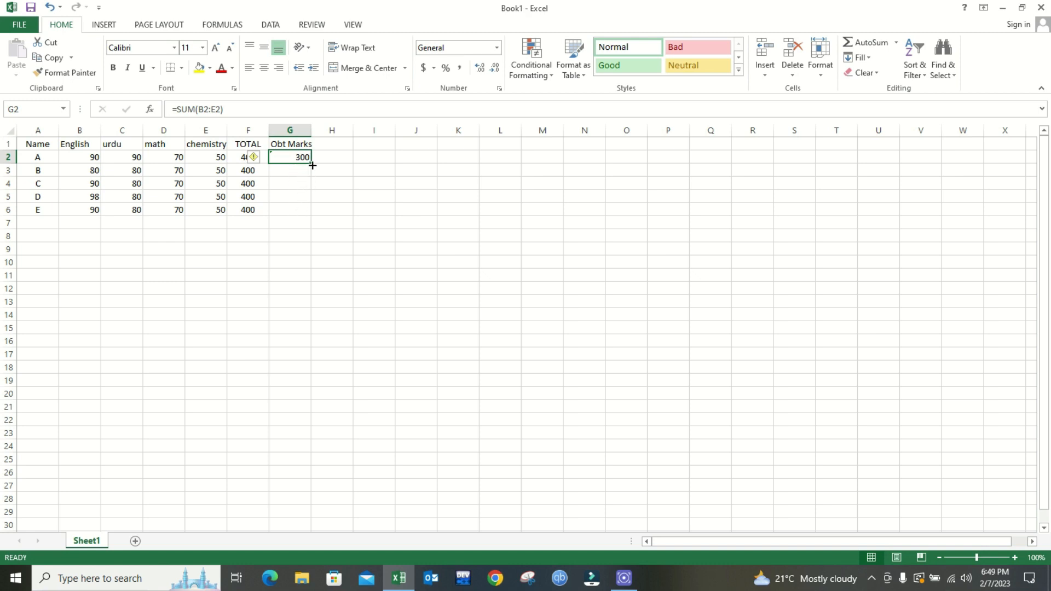
drag(310, 163, 312, 217)
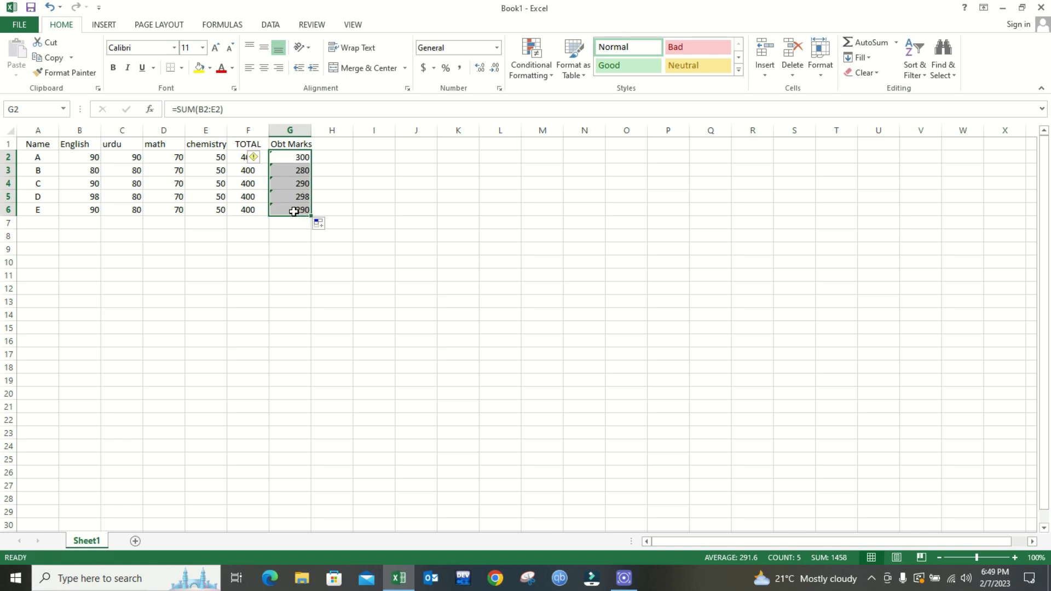
Examine the filled SUM formulas in the Obt Marks column, G2:G6, and the subject marks each one adds
click(294, 210)
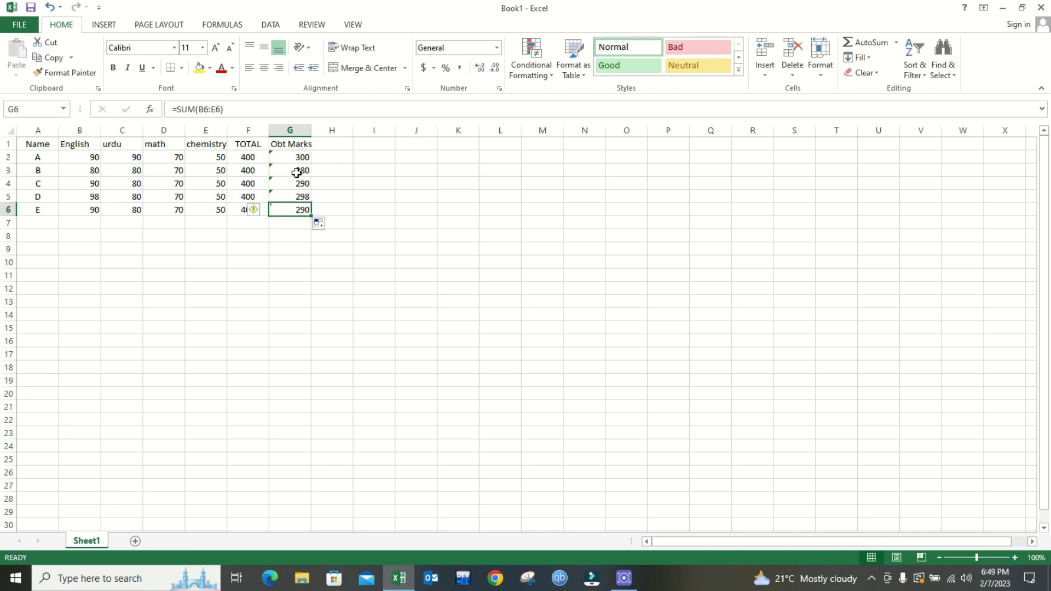
click(282, 173)
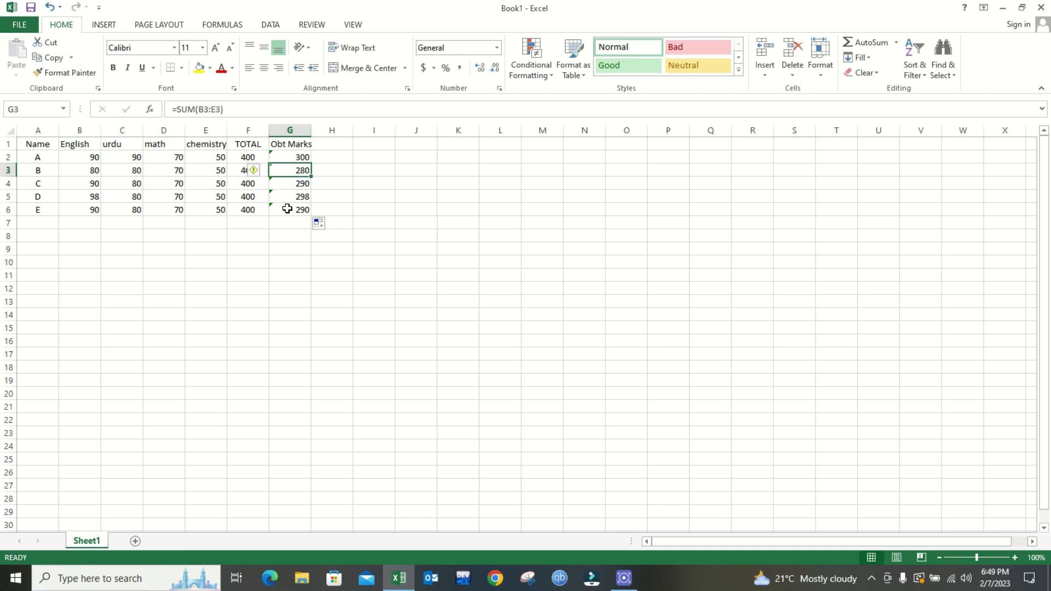
drag(89, 172, 214, 169)
click(288, 170)
click(292, 184)
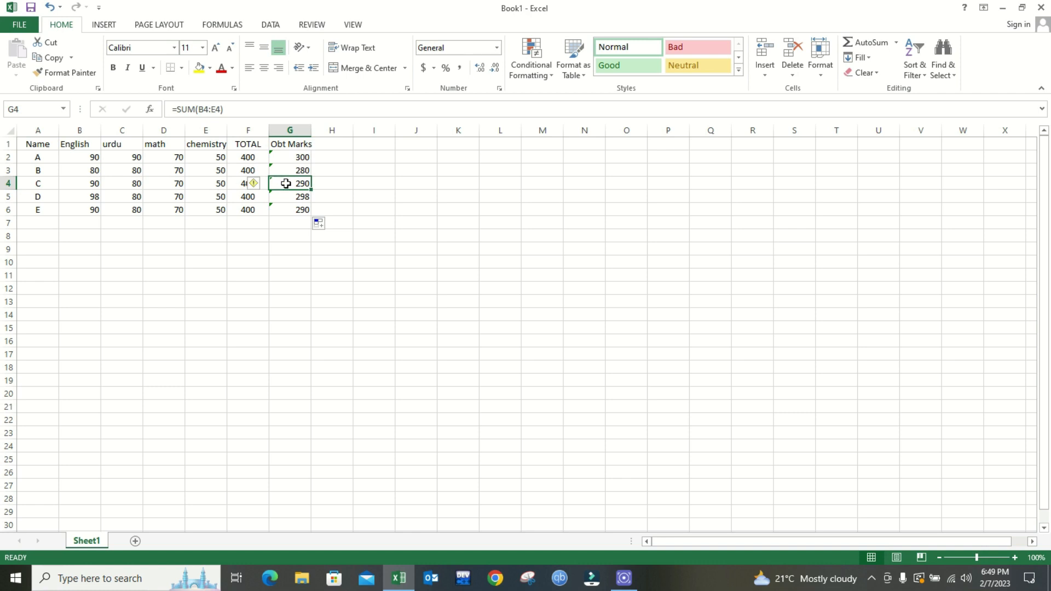
double_click(286, 183)
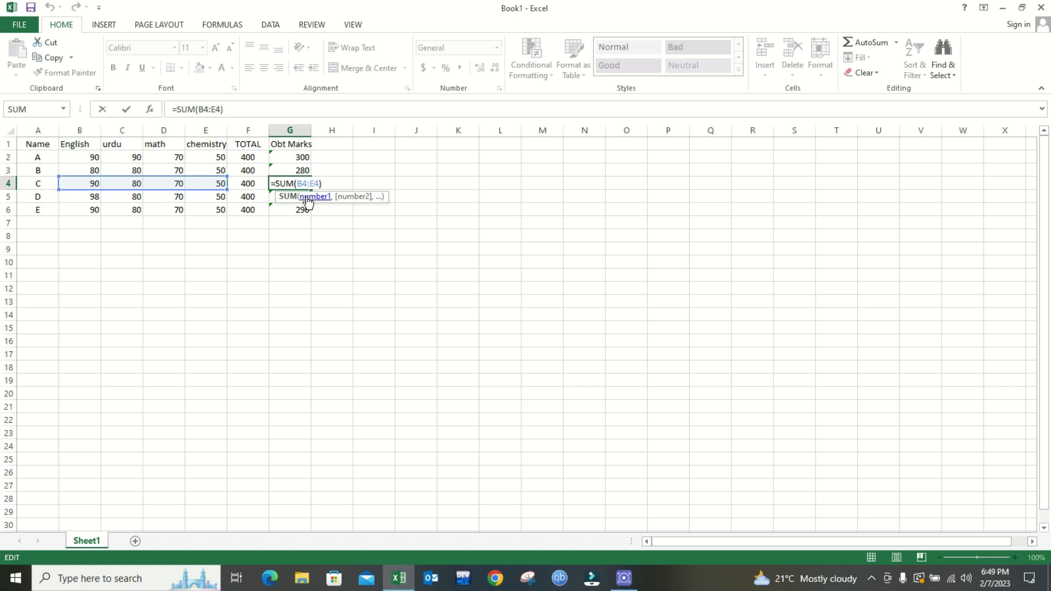
key(Return)
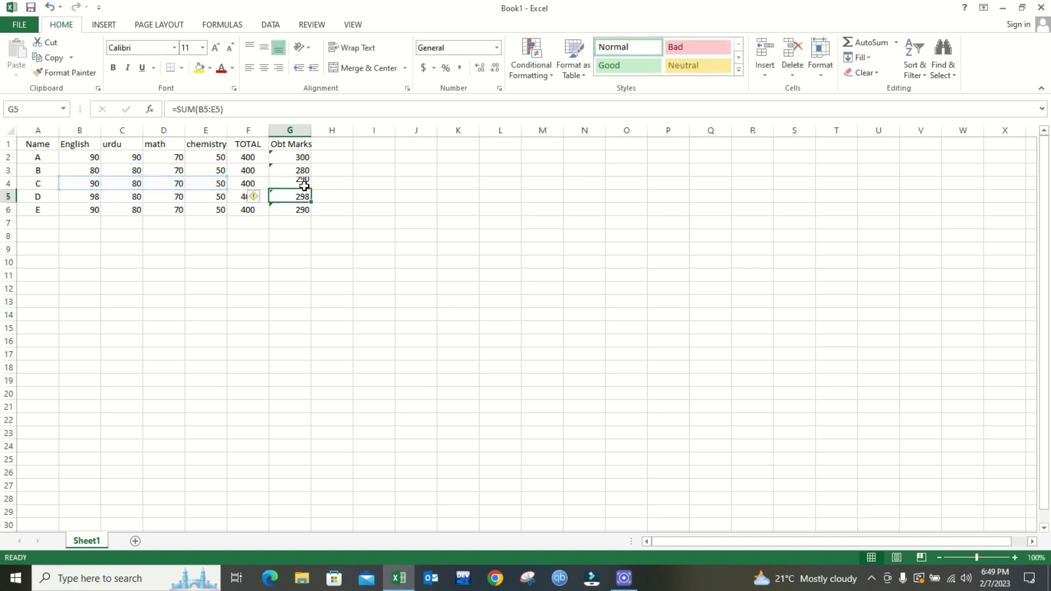
double_click(297, 198)
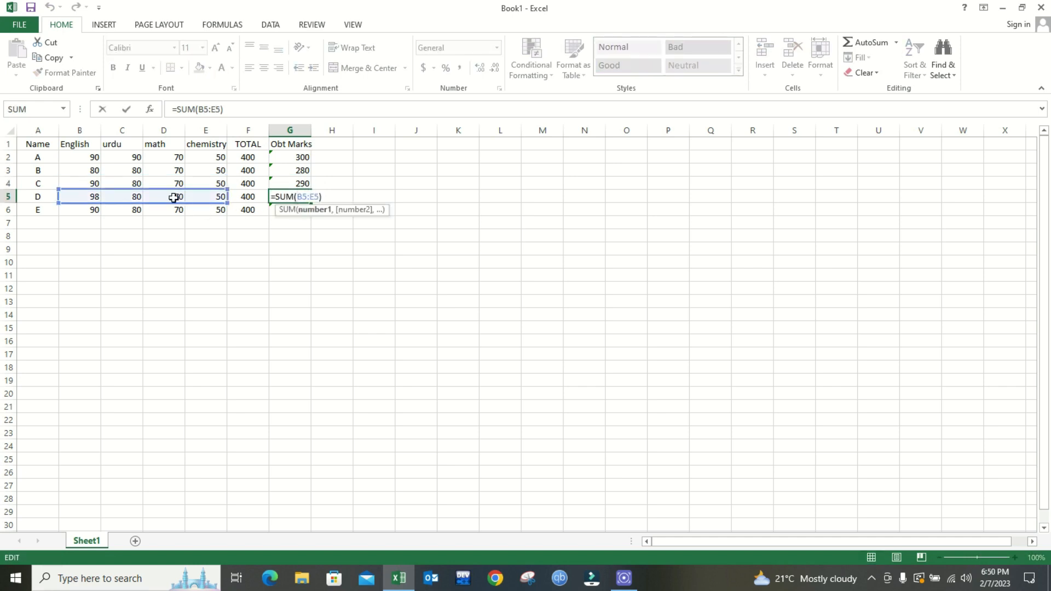
key(Escape)
drag(294, 156, 296, 210)
click(297, 210)
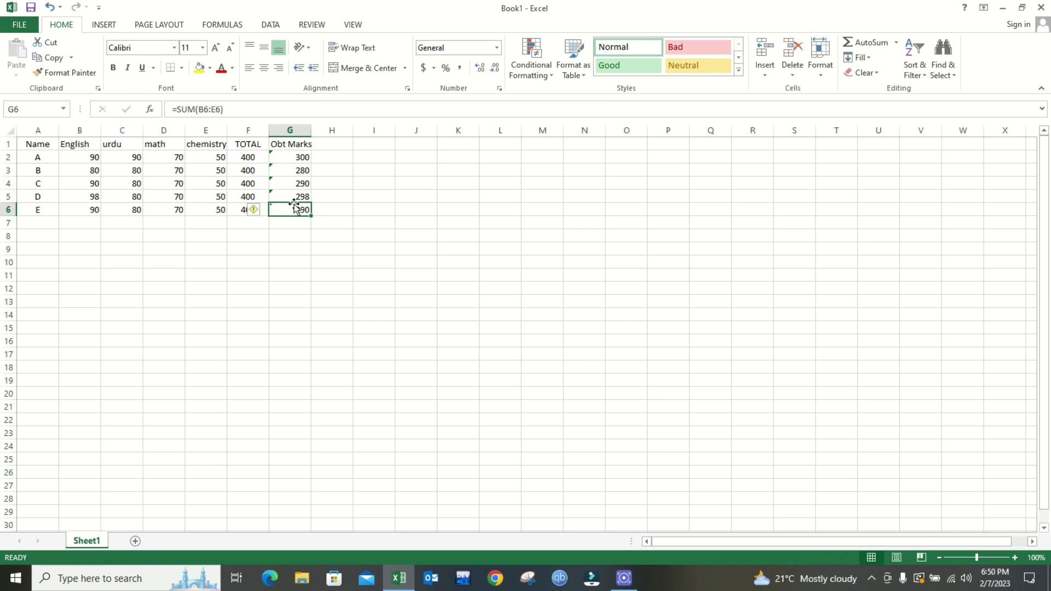
click(297, 157)
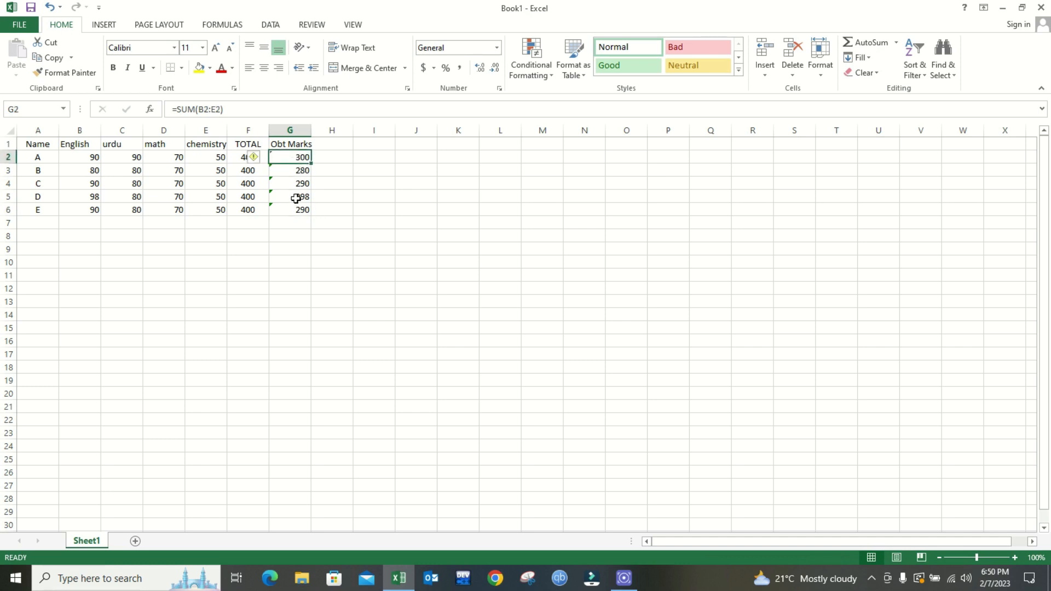
drag(296, 170, 298, 213)
click(297, 209)
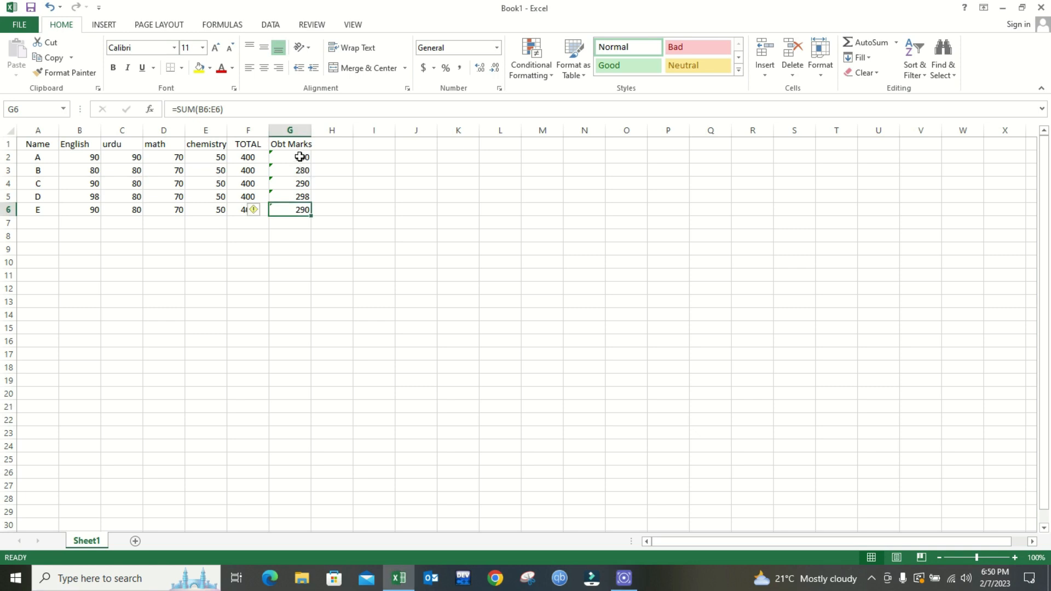
drag(300, 157, 298, 206)
click(297, 211)
drag(91, 157, 204, 156)
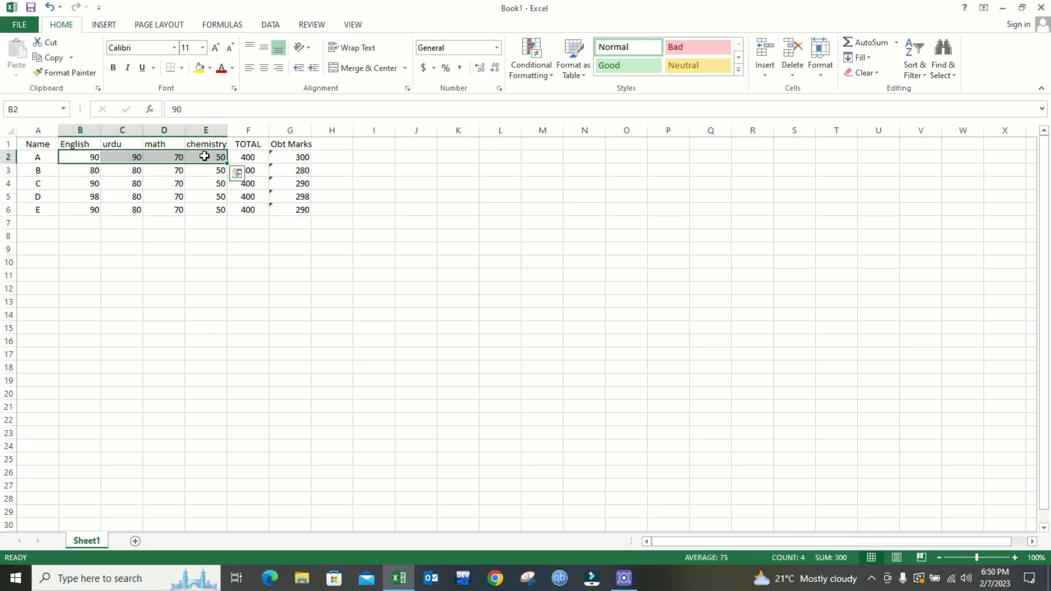
click(166, 159)
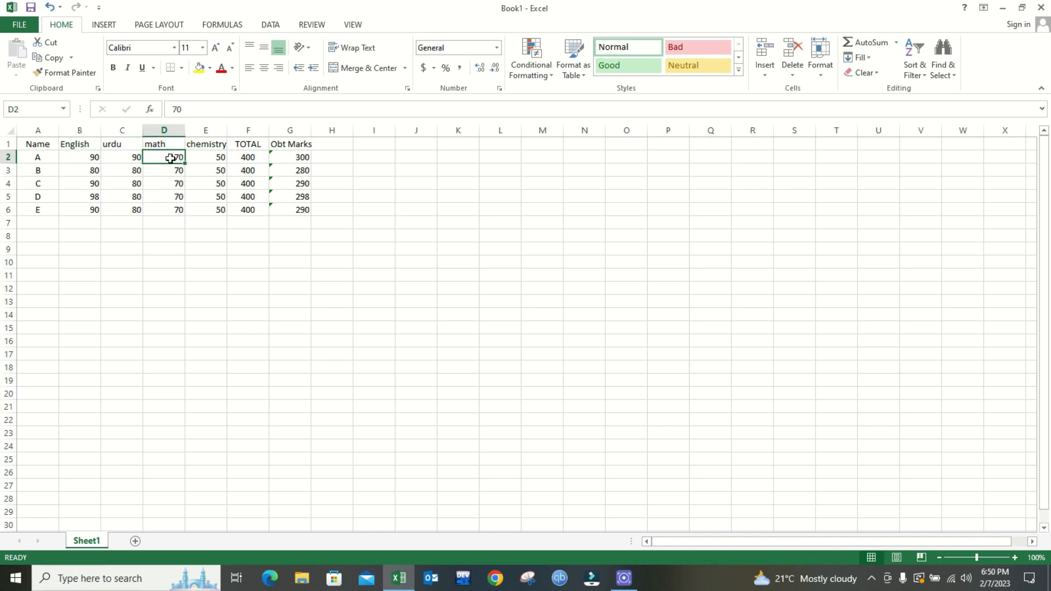
click(90, 157)
click(164, 157)
click(196, 158)
drag(86, 156, 220, 149)
click(214, 156)
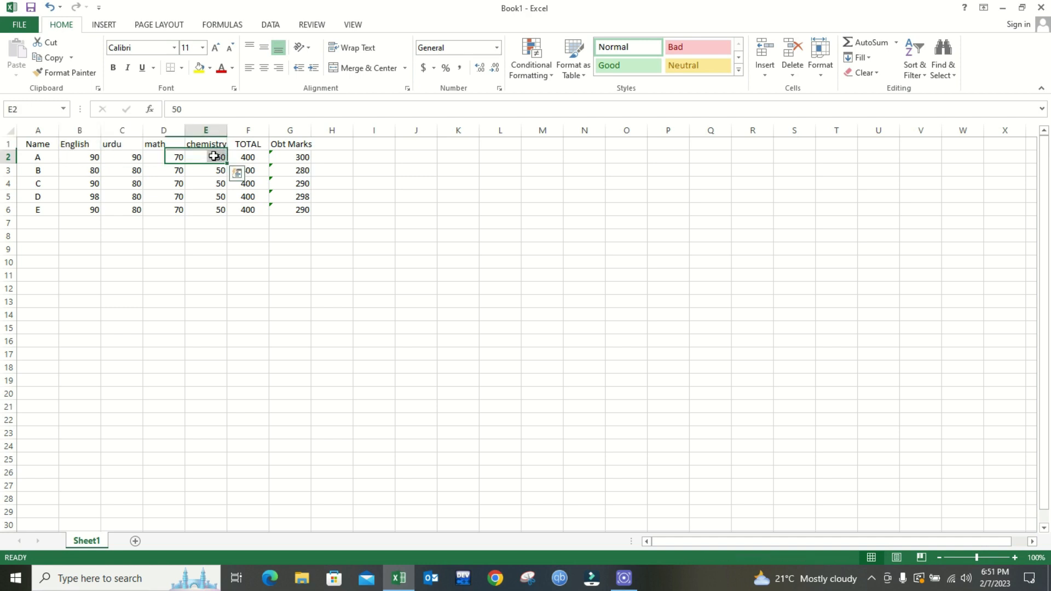
Start a SUM formula in H2 with student A's English mark, B2, as its first argument
click(335, 157)
text(=sum)
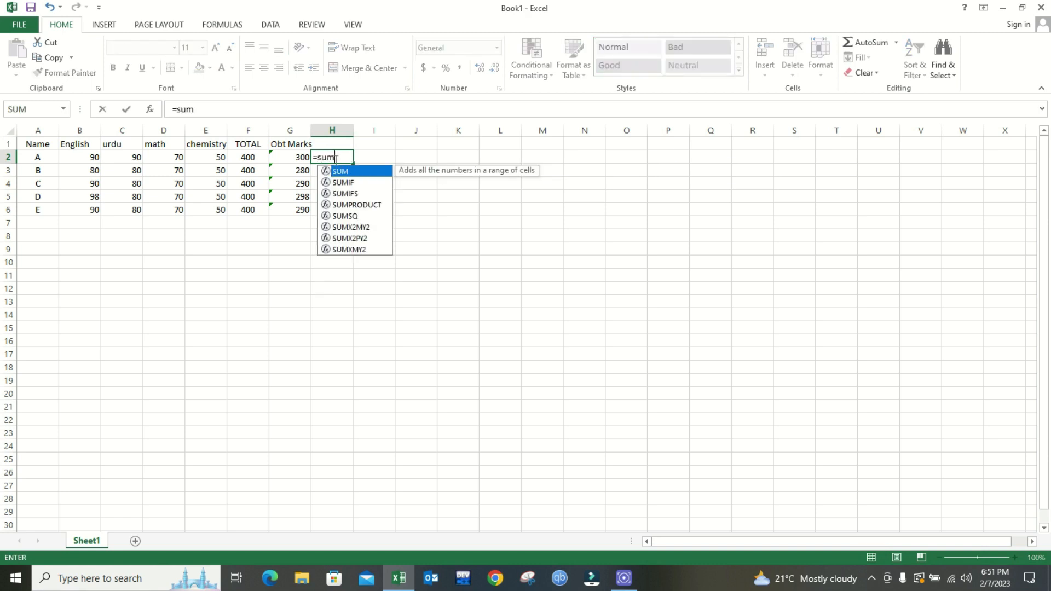
key(Tab)
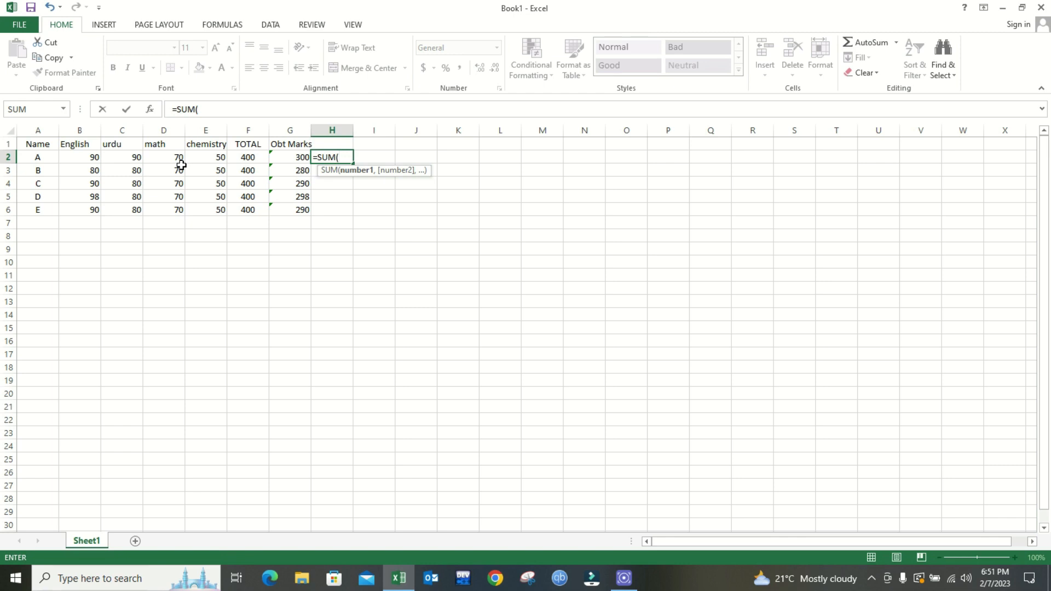
click(82, 158)
click(170, 158)
click(93, 156)
click(159, 157)
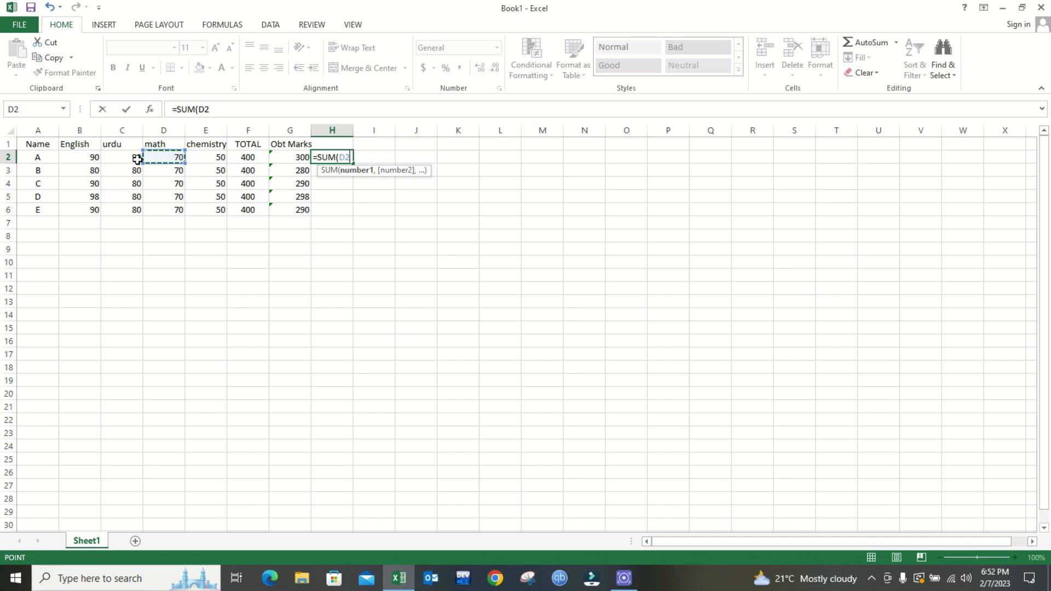
click(83, 157)
click(169, 157)
click(206, 157)
click(89, 156)
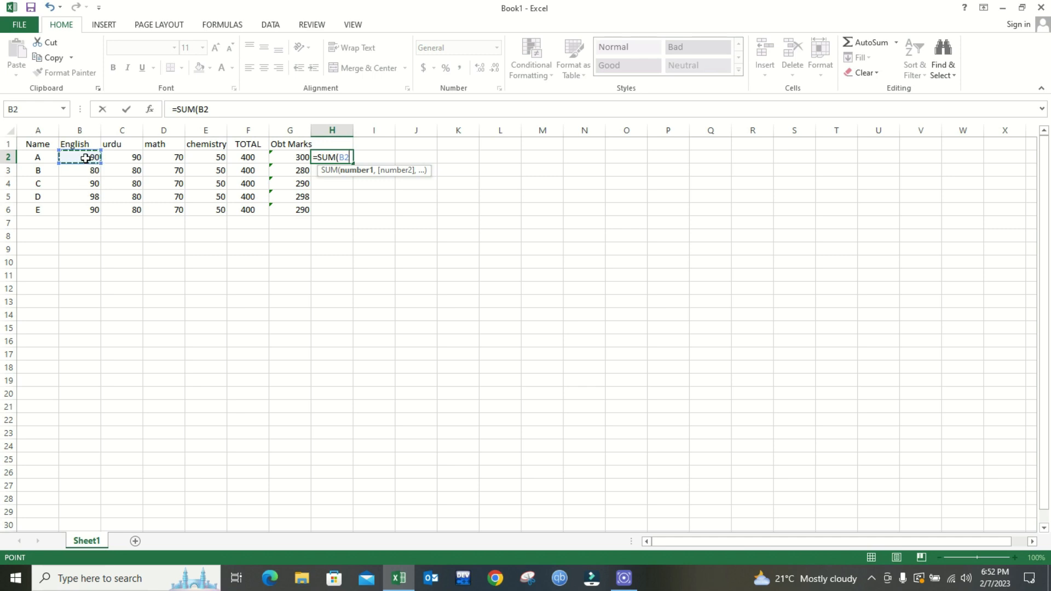
Add the urdu and chemistry marks as separate arguments to complete the H2 formula as =SUM(B2,C2,E2)
text(,)
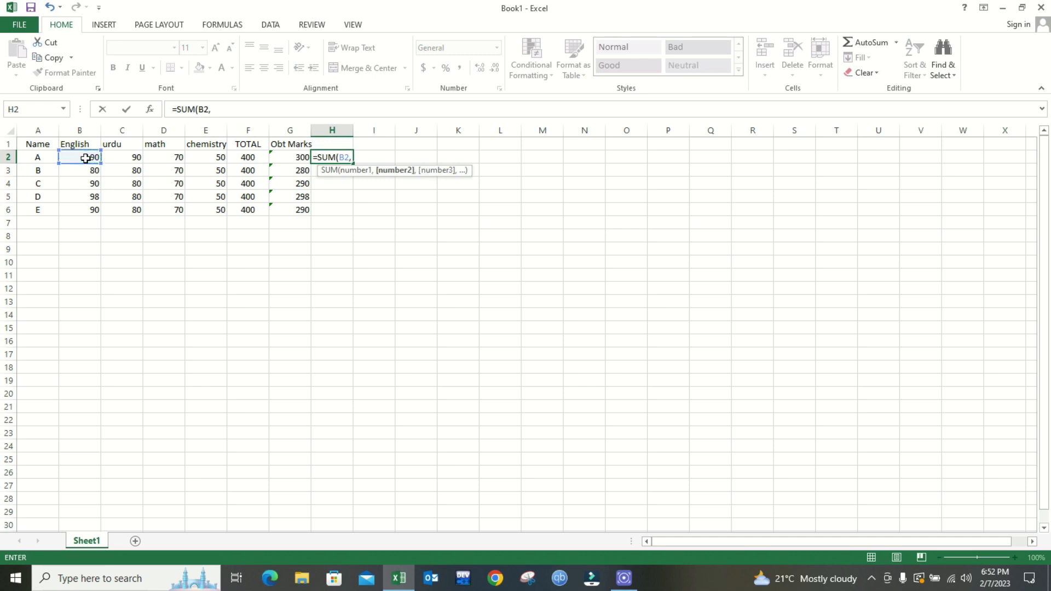
click(129, 157)
text(,)
click(203, 159)
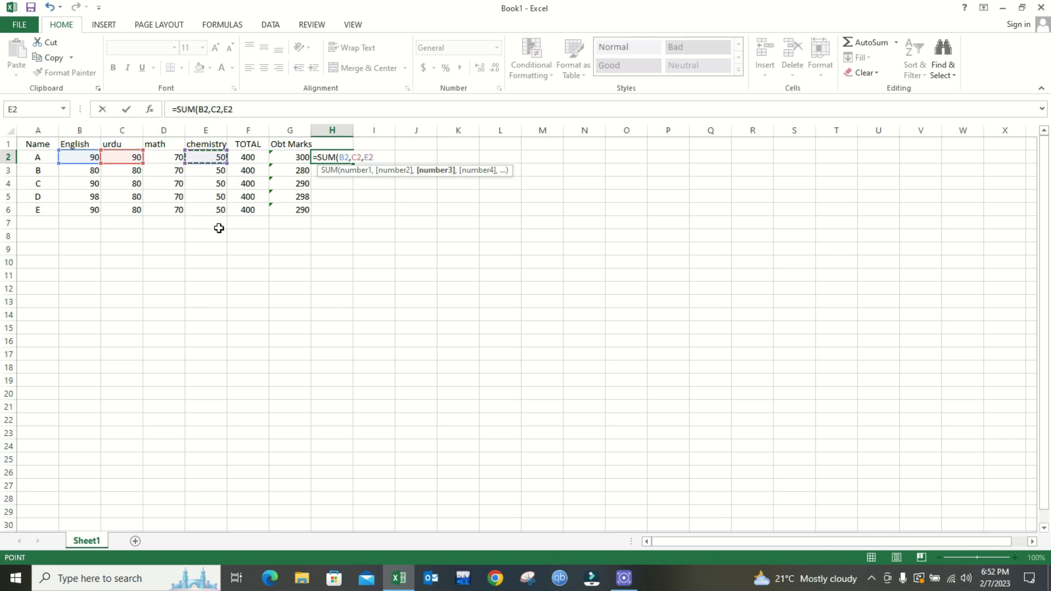
text())
key(Return)
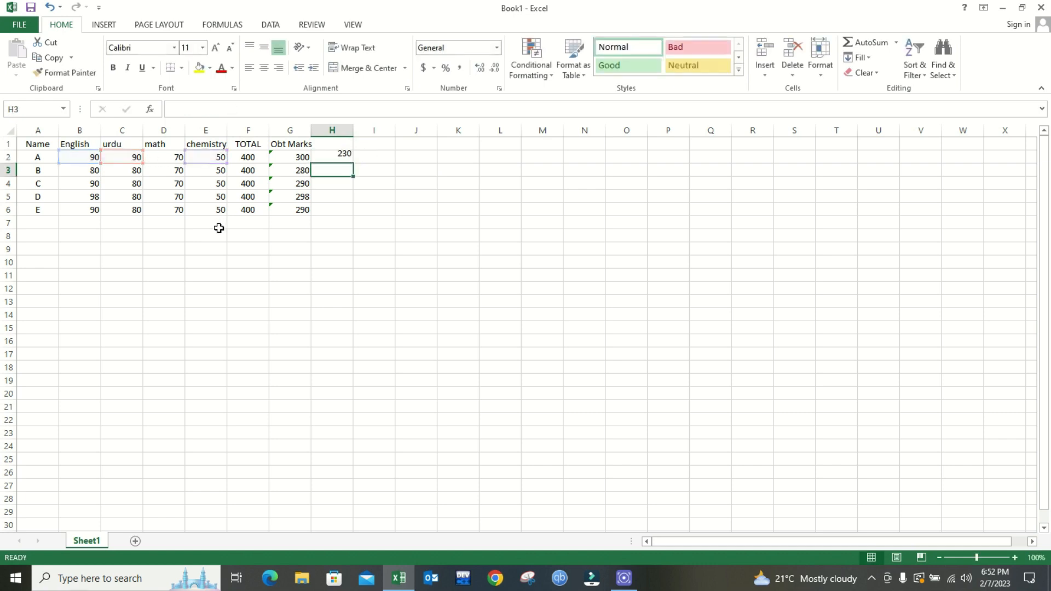
Review the SUM formula in H2 and fill it down to H6 for students B to E
click(343, 157)
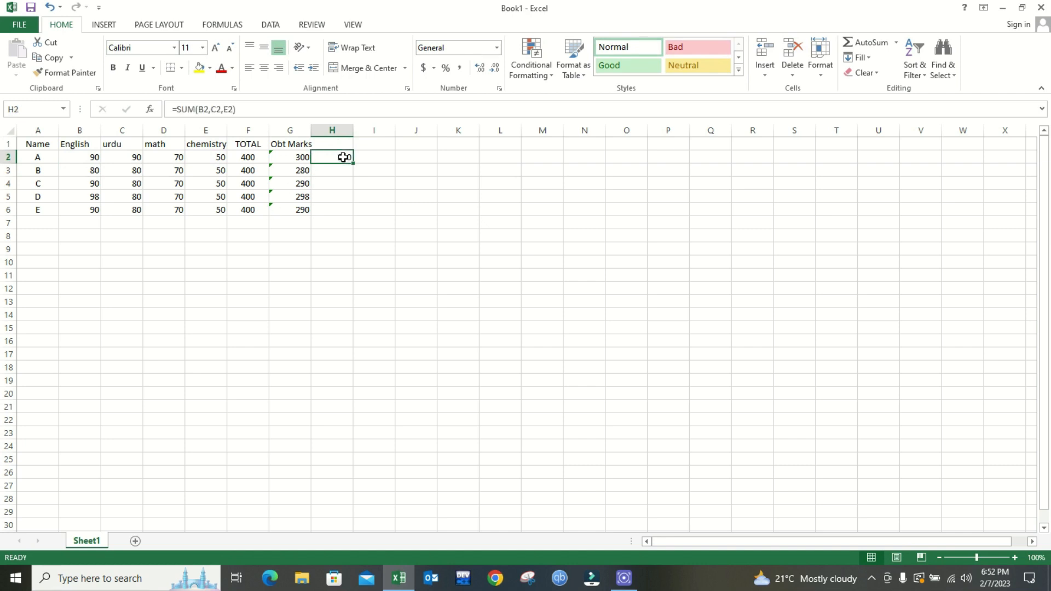
double_click(342, 157)
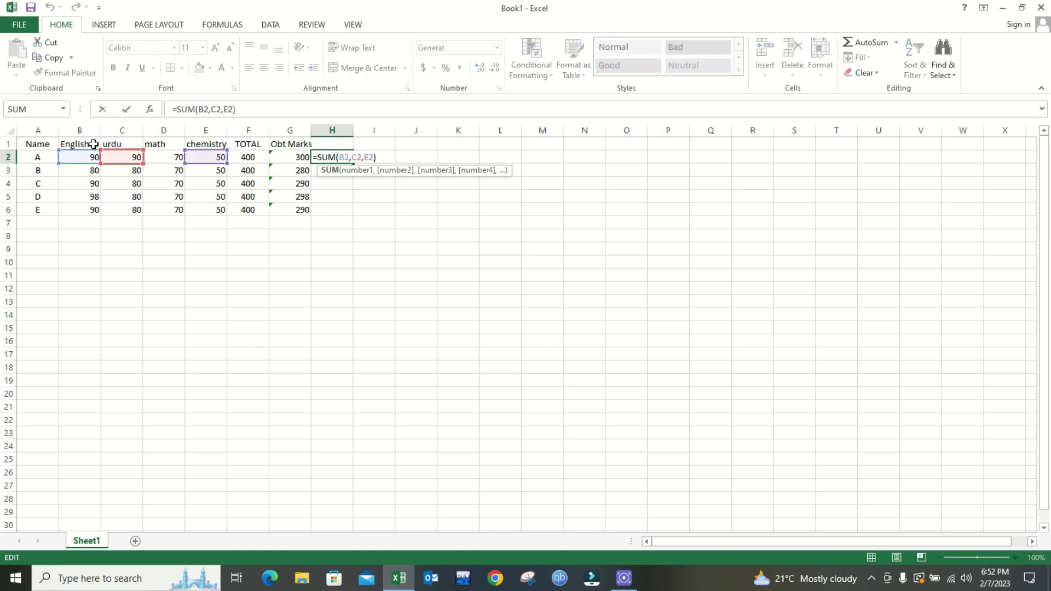
key(Escape)
double_click(336, 158)
key(ctrl+Return)
drag(352, 163, 349, 210)
Examine the filled SUM formulas in column H, particularly H3 and H4, and the subject marks each one adds
click(339, 171)
click(341, 196)
click(340, 221)
click(339, 178)
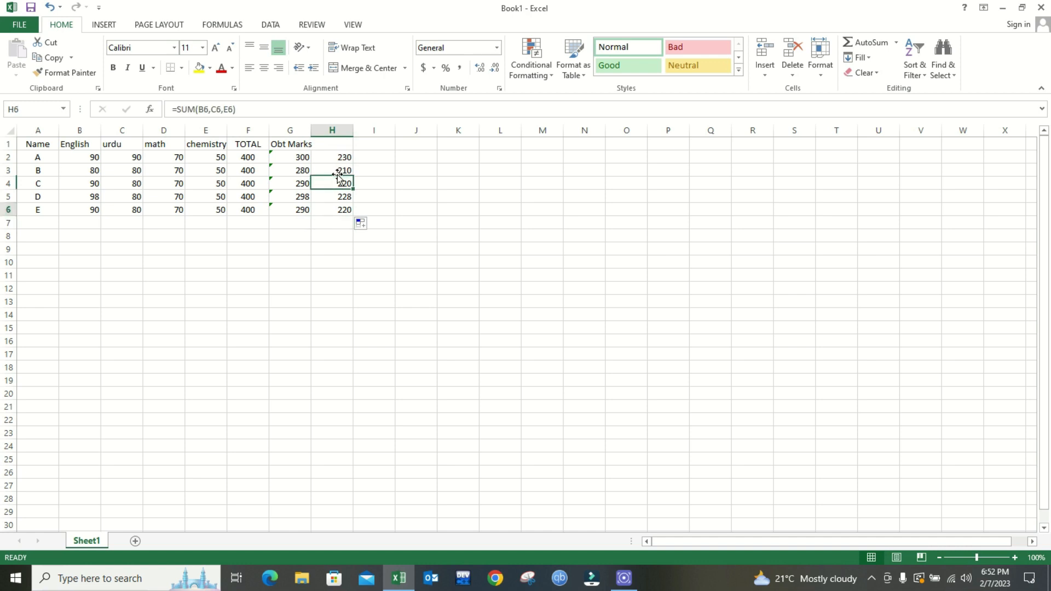
double_click(338, 169)
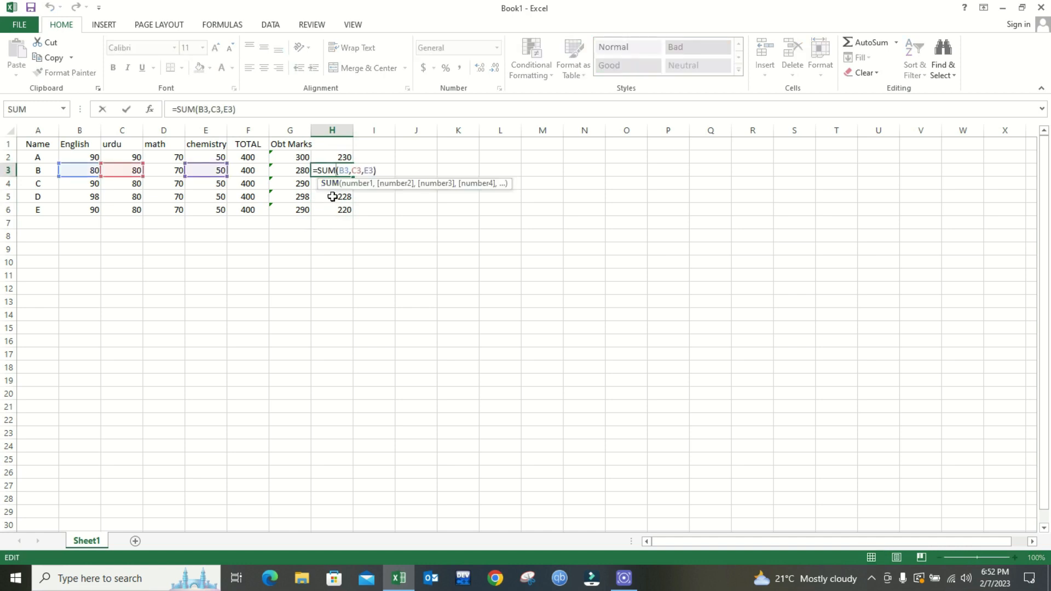
key(Escape)
click(329, 181)
double_click(331, 183)
key(Escape)
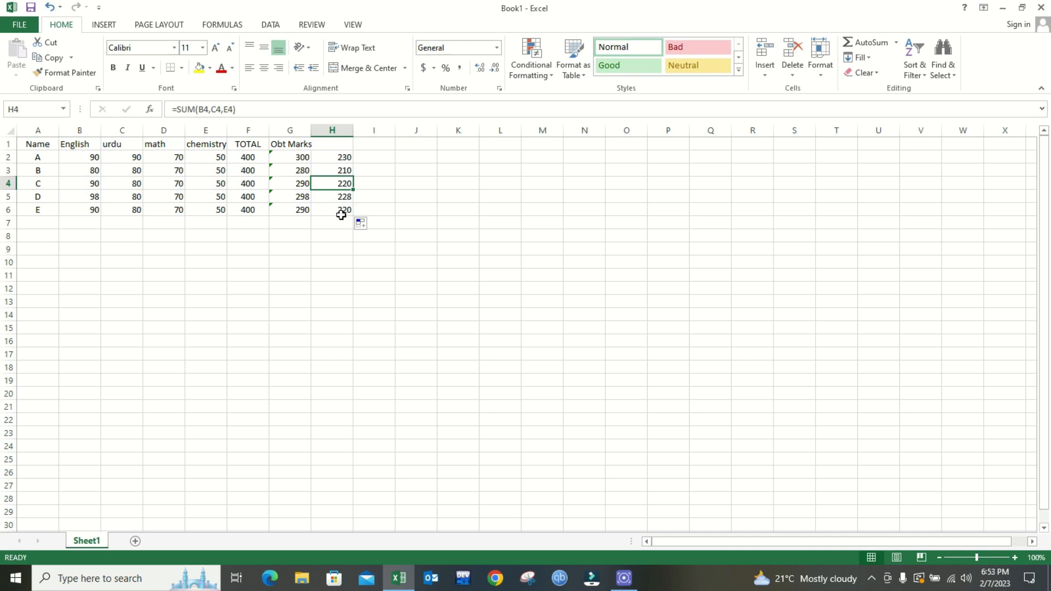
Total all students' subject marks in E12 with =SUM(B2:E6), make the result bold, and compare it with the selected range's sum
click(204, 289)
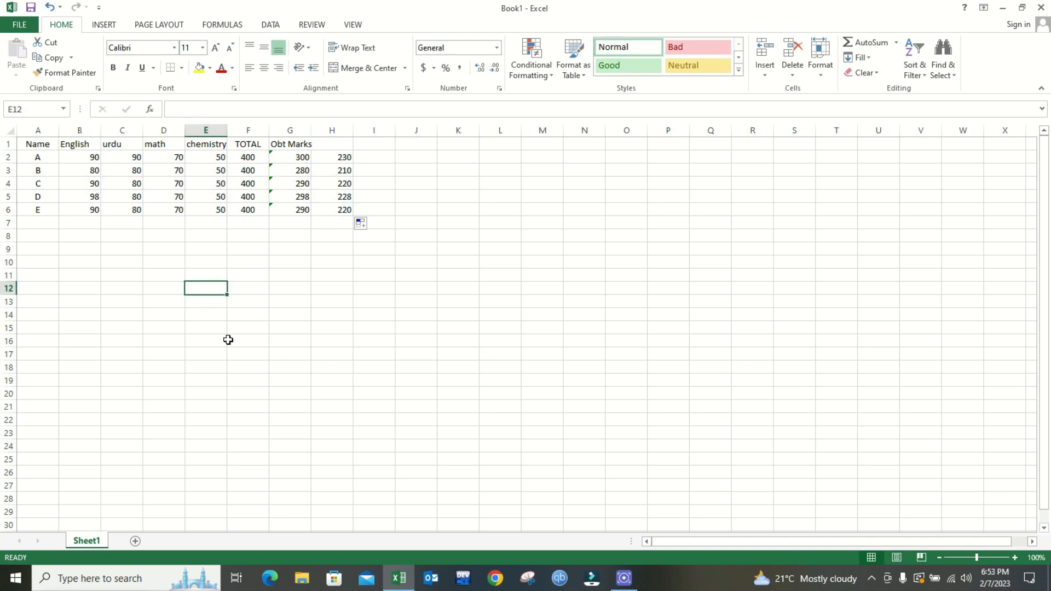
text(=sum)
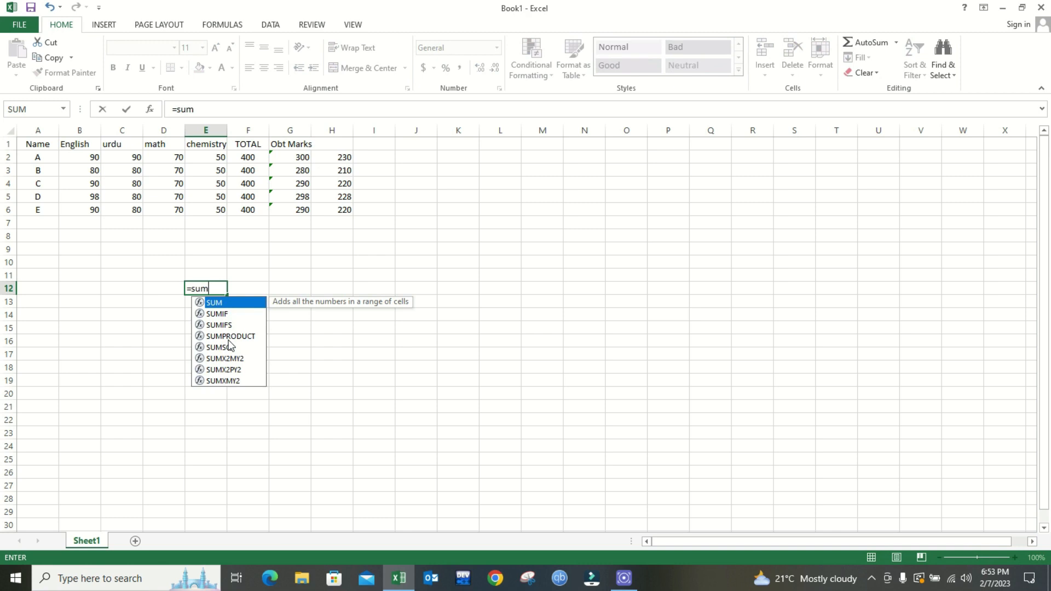
key(Tab)
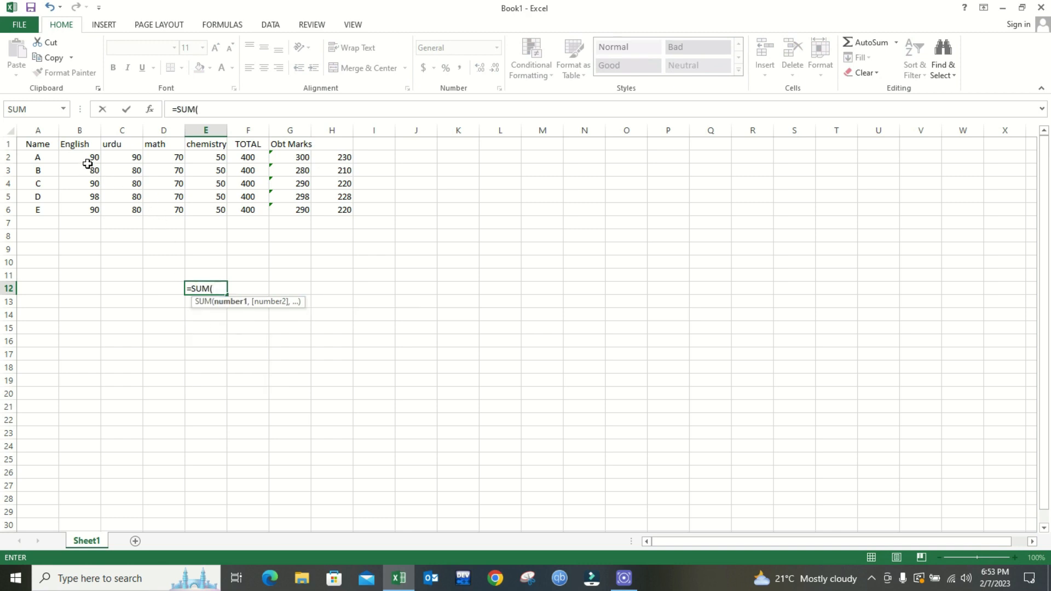
drag(85, 156, 200, 209)
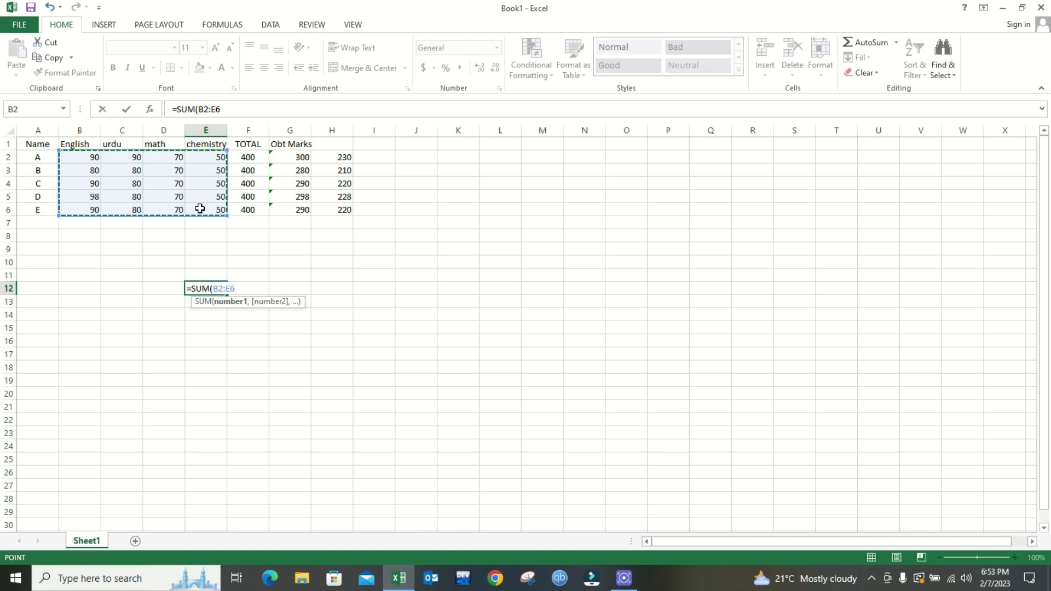
key(Return)
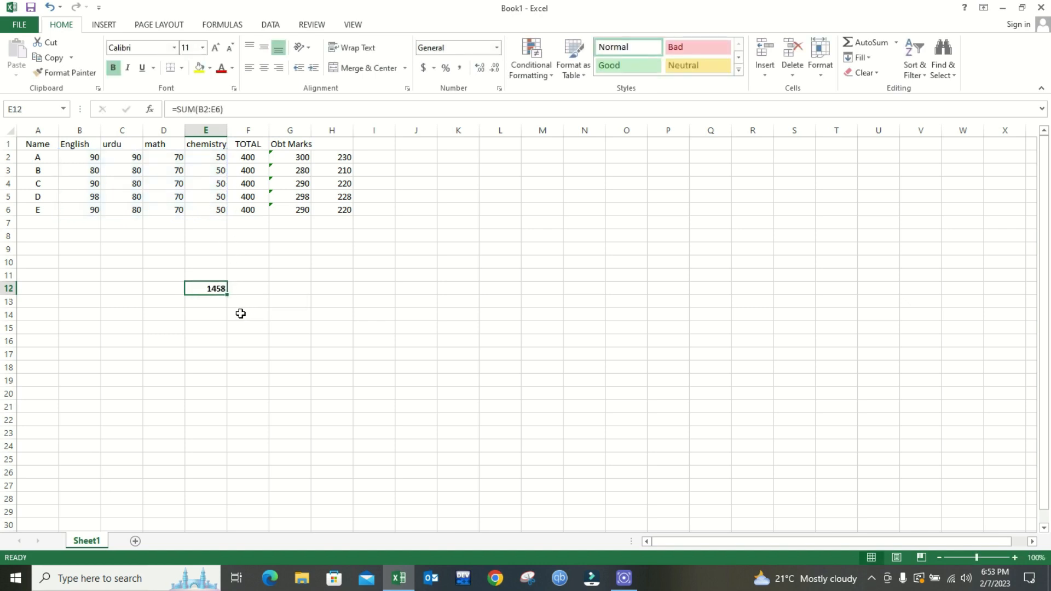
drag(79, 157, 224, 212)
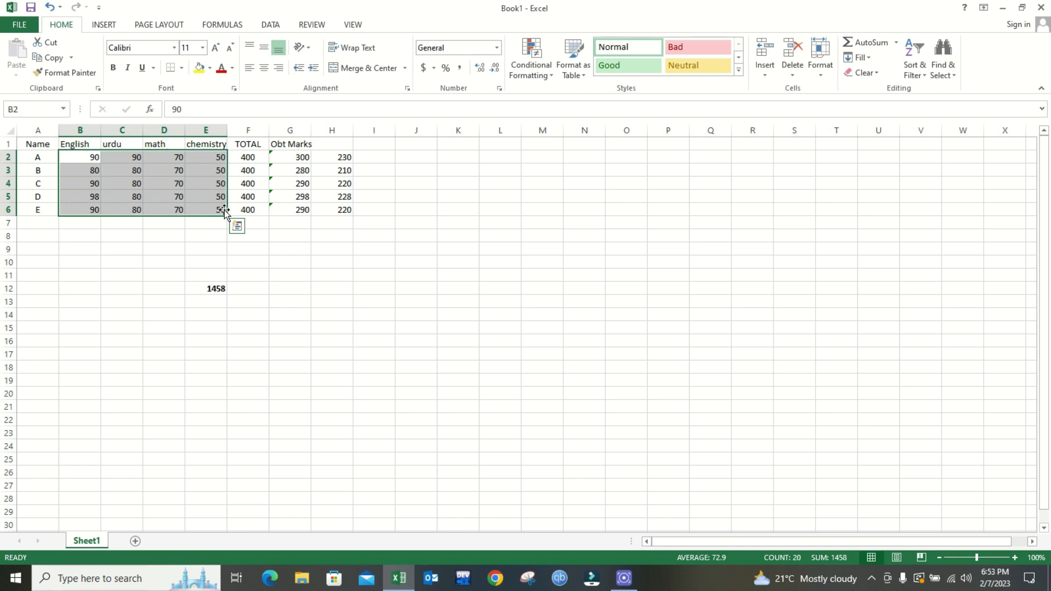
click(211, 290)
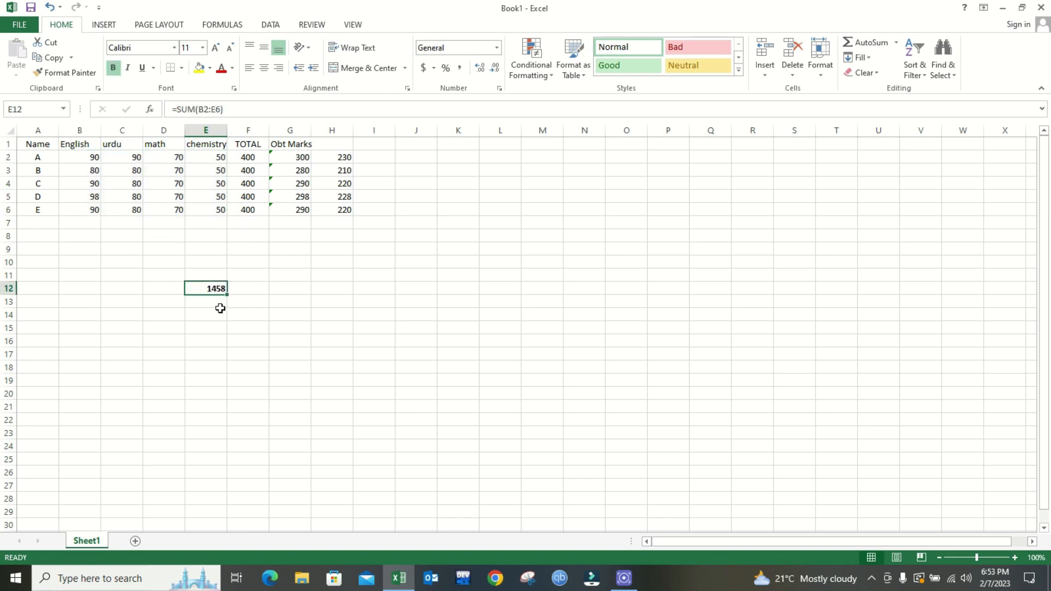
Set student C's urdu mark in C4 to 100 and check the dependent sums in E12 and H4
click(167, 199)
click(133, 188)
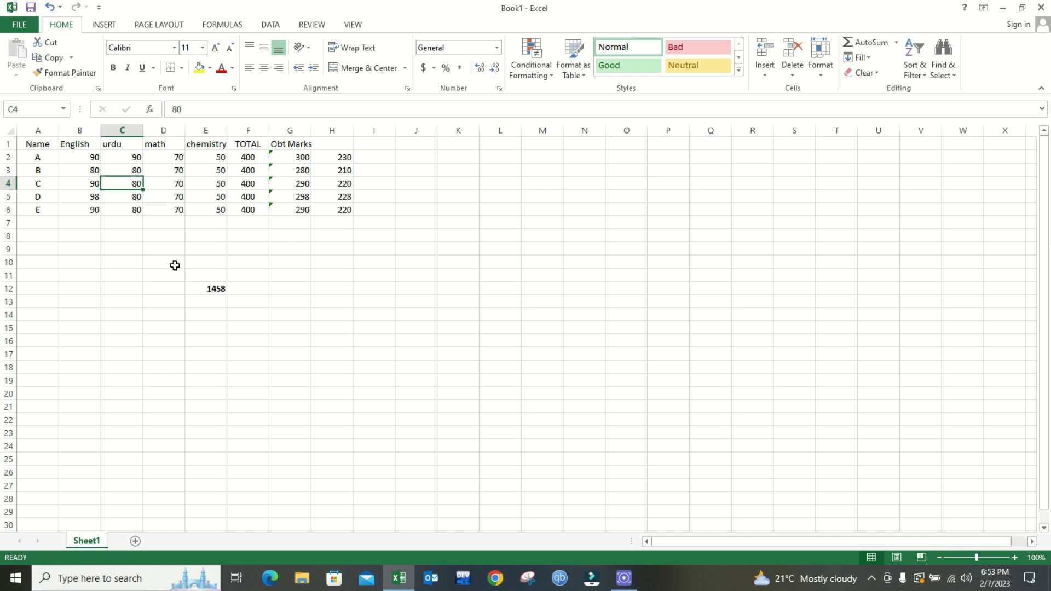
text(100)
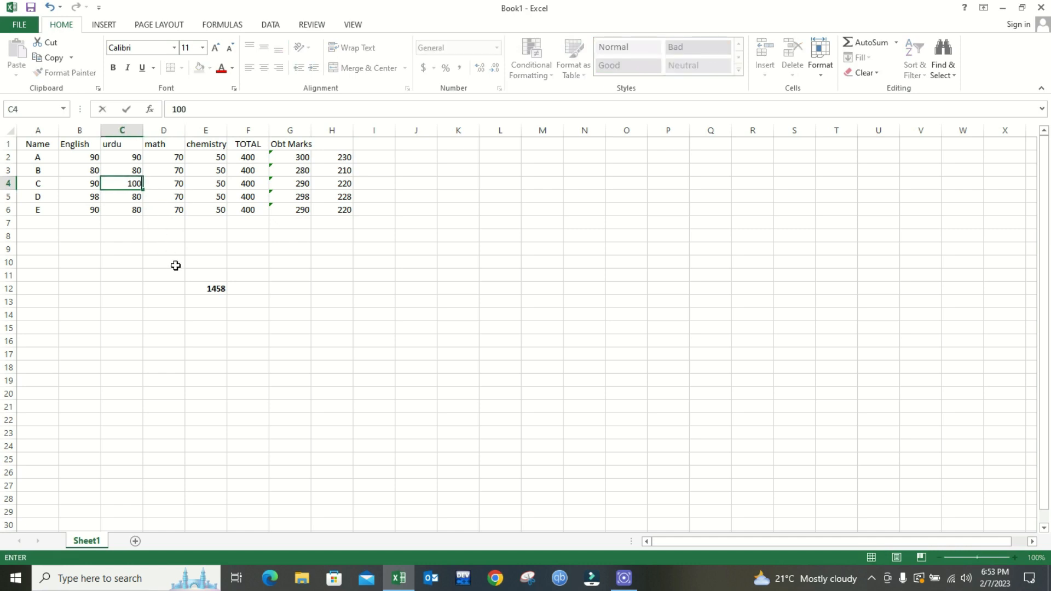
key(Return)
click(200, 290)
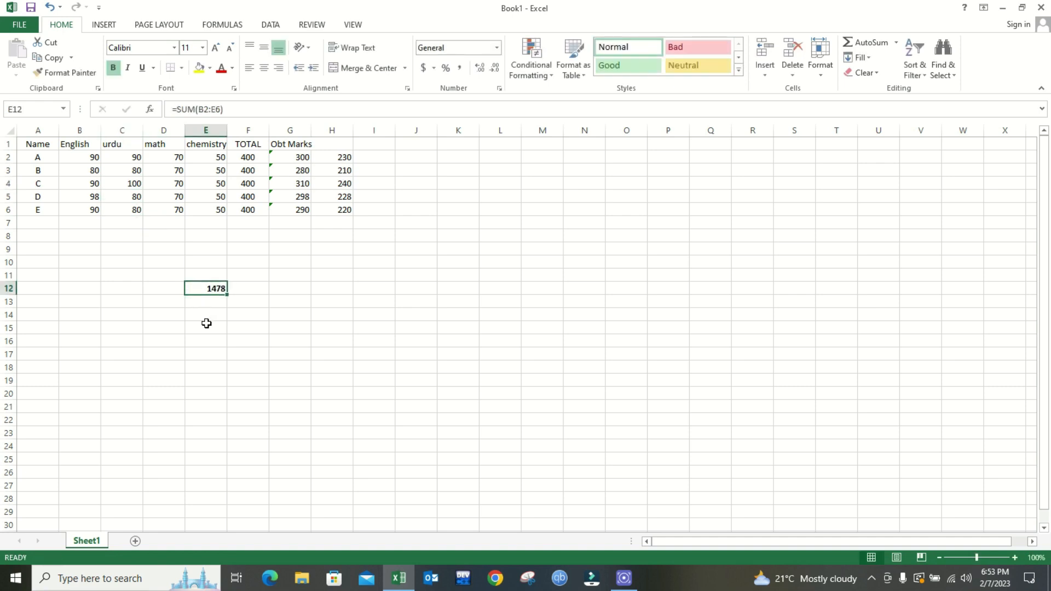
click(131, 187)
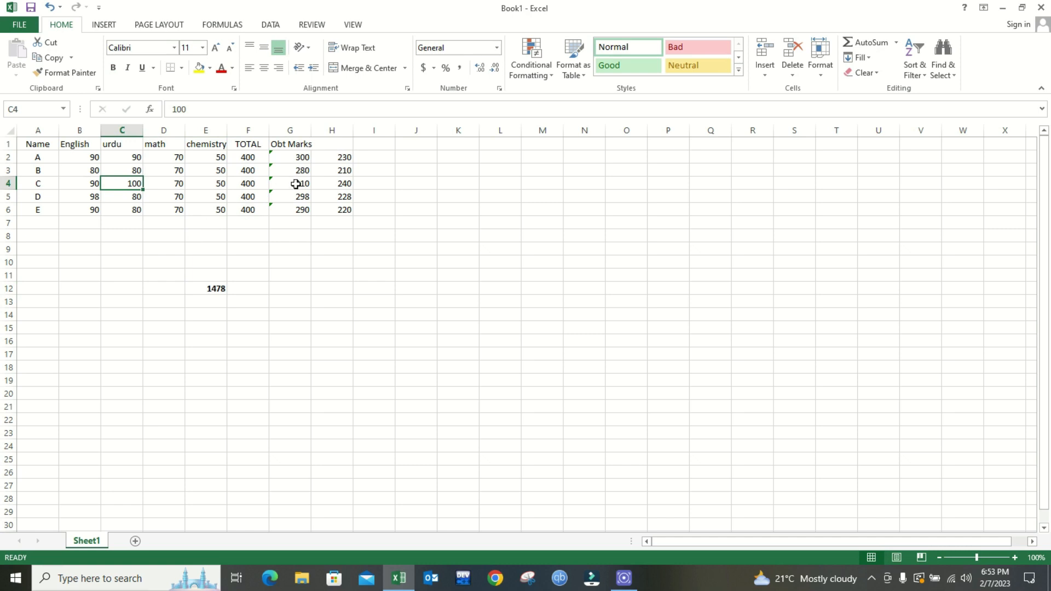
click(341, 183)
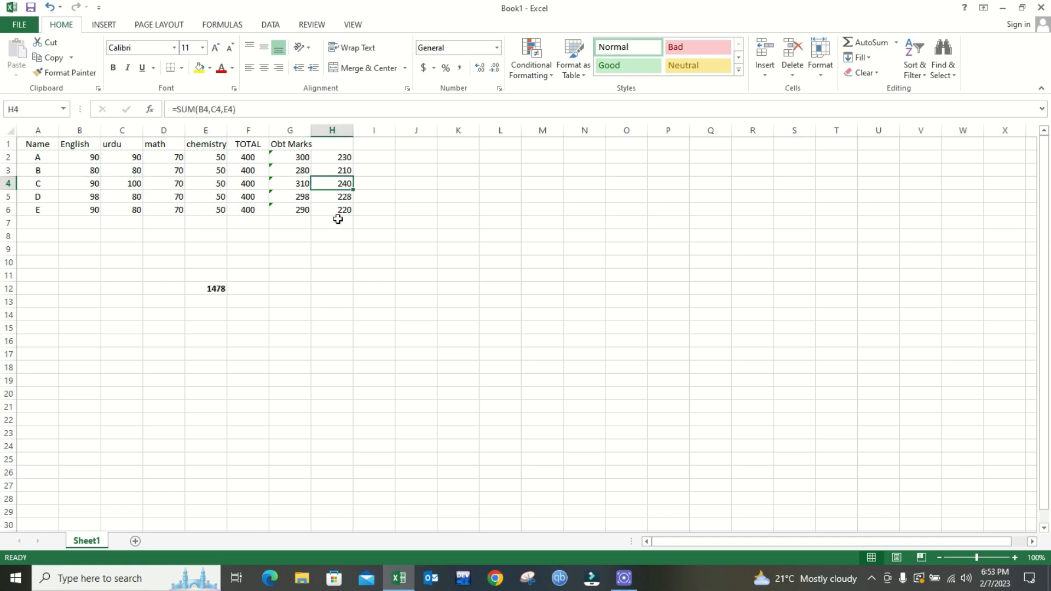
Set student C's urdu mark in C4 to 120
click(139, 185)
text(120)
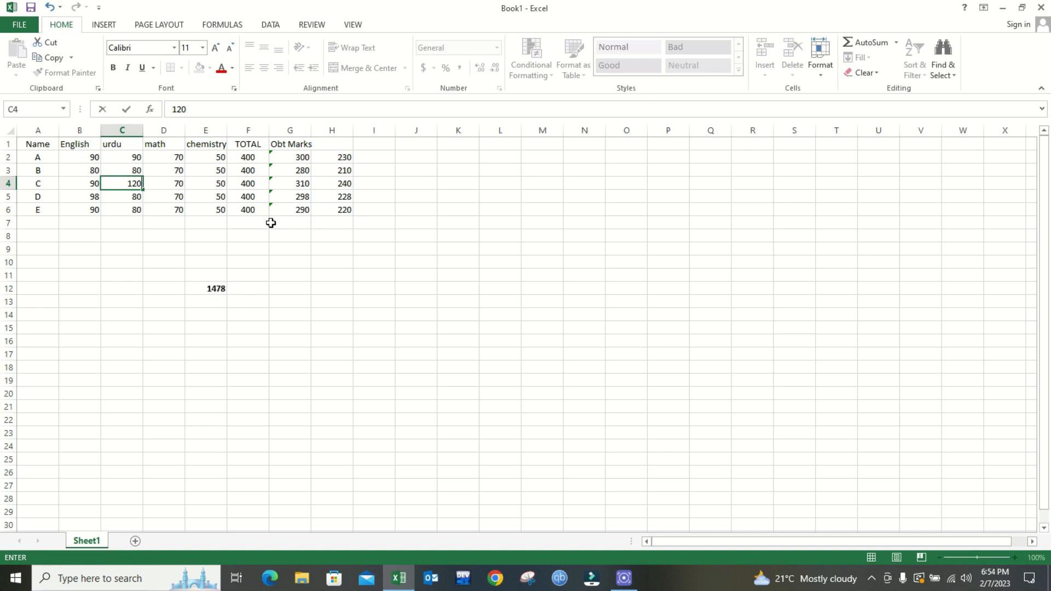
key(Return)
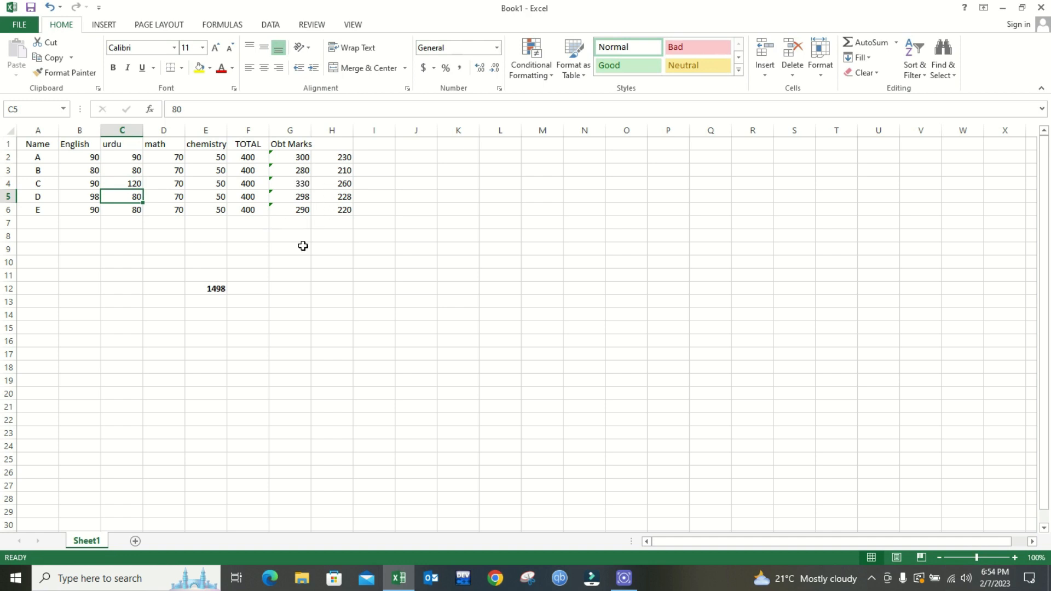